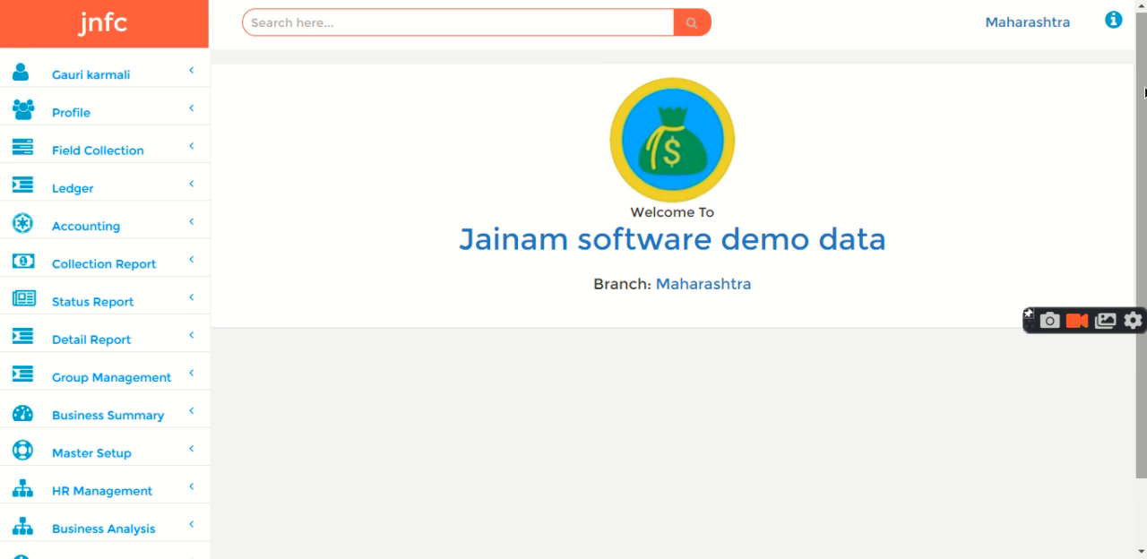
Open the employee entry form under HR management and enter the new employee's first and last name
left_click_drag(1144, 94, 1143, 167)
left_click(112, 417)
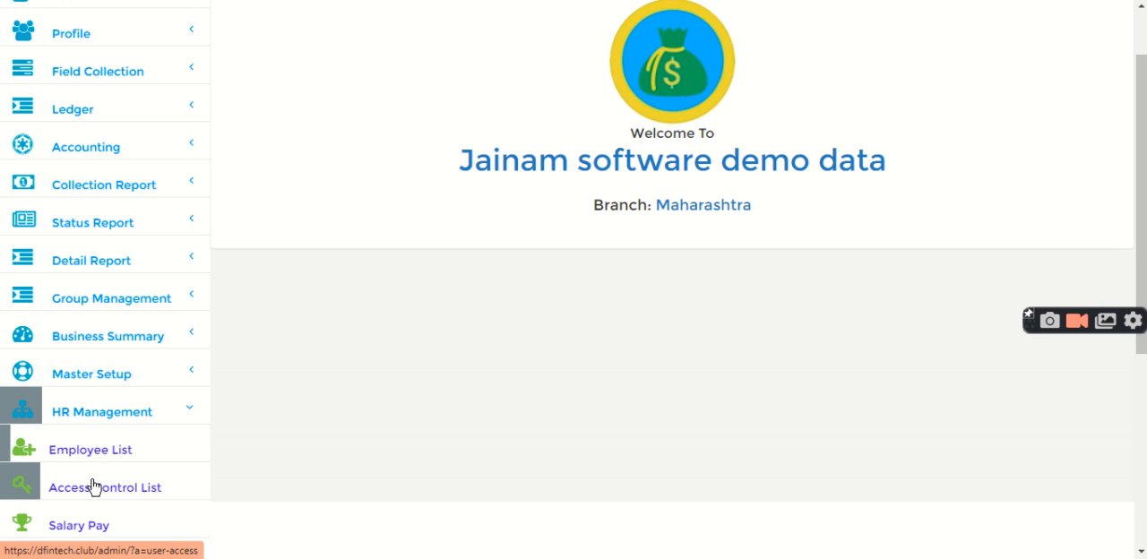
left_click(89, 449)
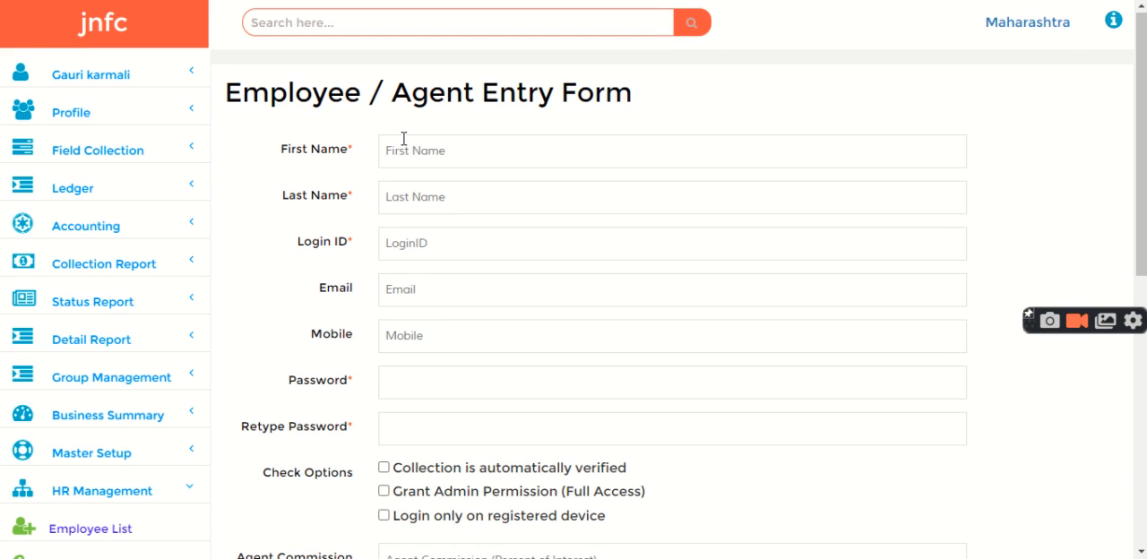
left_click(403, 143)
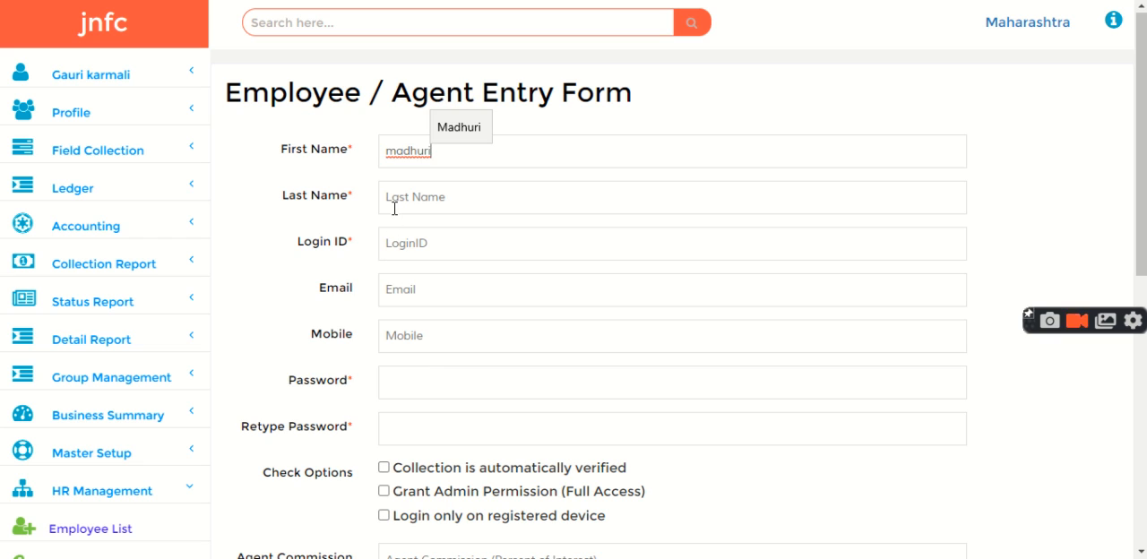
left_click(394, 208)
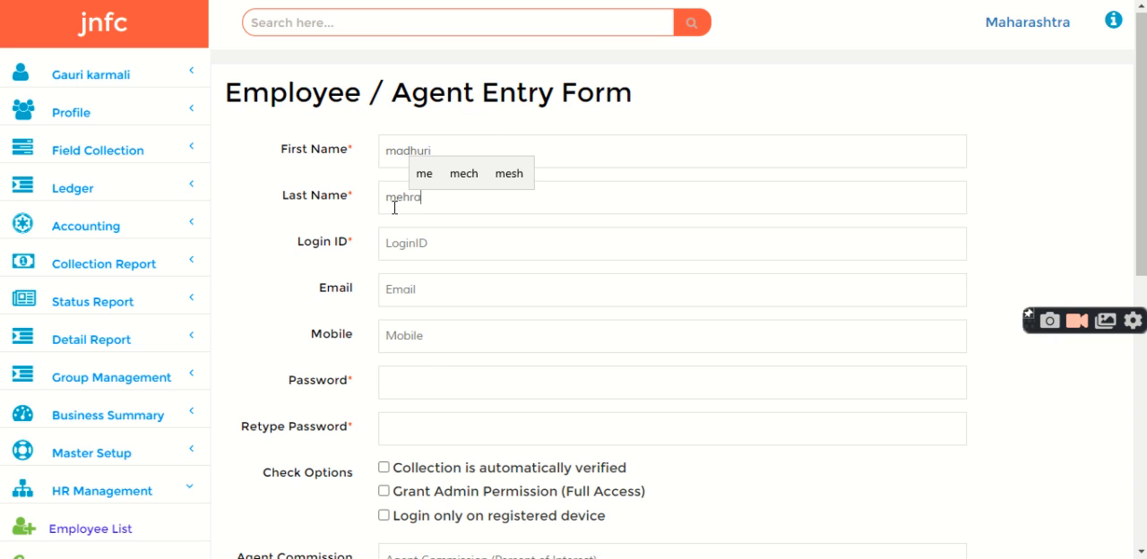
Enter the new employee's login ID, and fill in and retype the account password
left_click(402, 236)
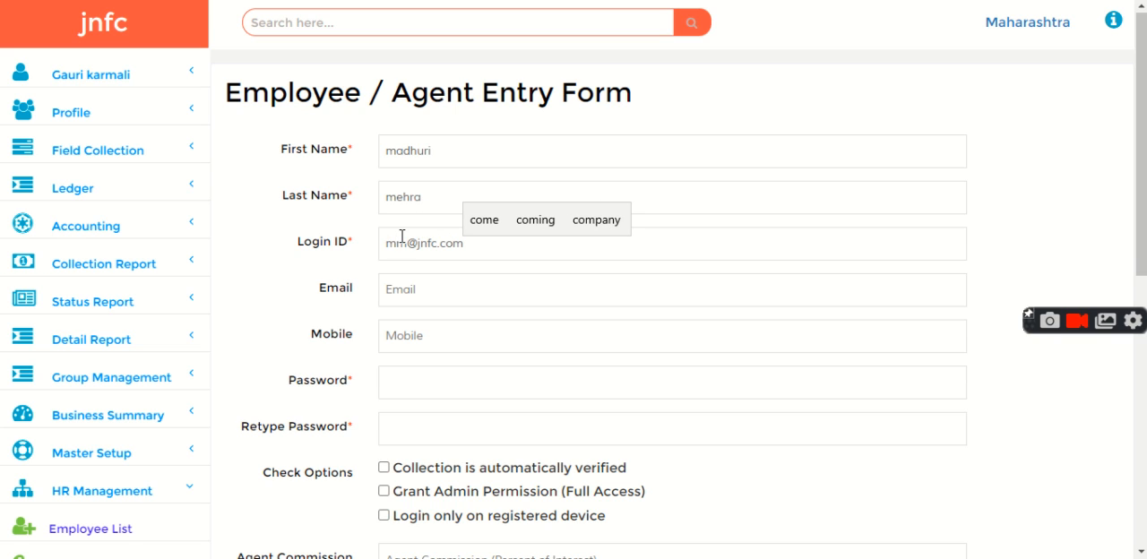
left_click(424, 382)
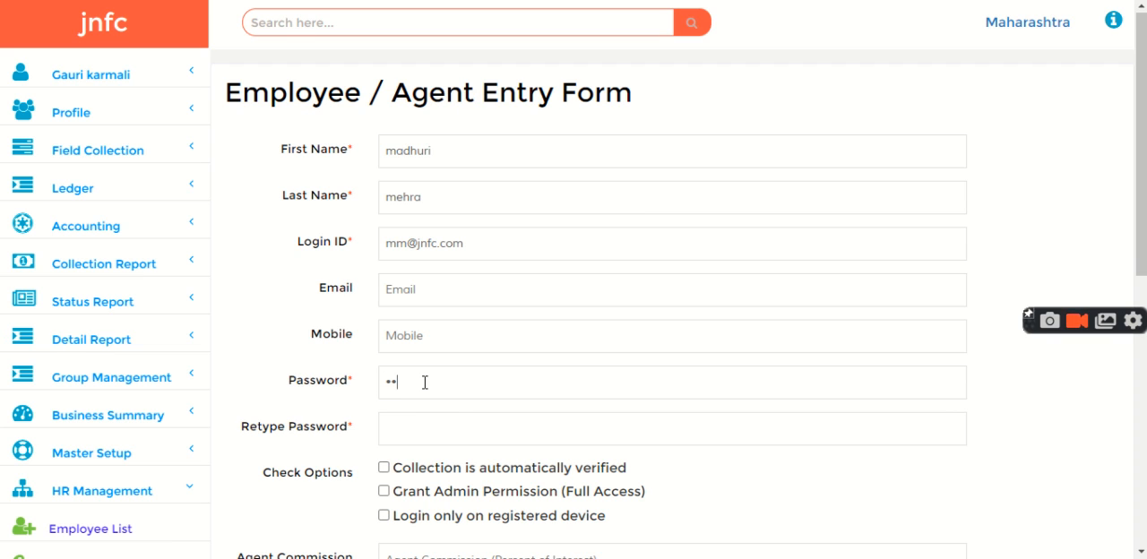
type("••••••")
left_click(416, 440)
type("••••••")
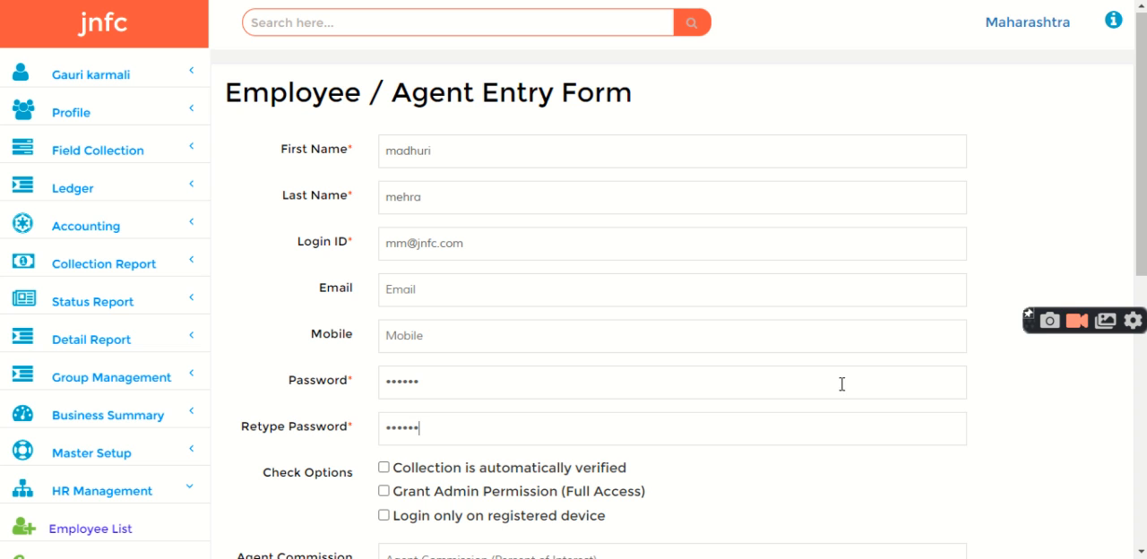
Create the employee record and check the employee list for the Maharashtra branch
left_click_drag(1141, 239, 1141, 455)
left_click(412, 361)
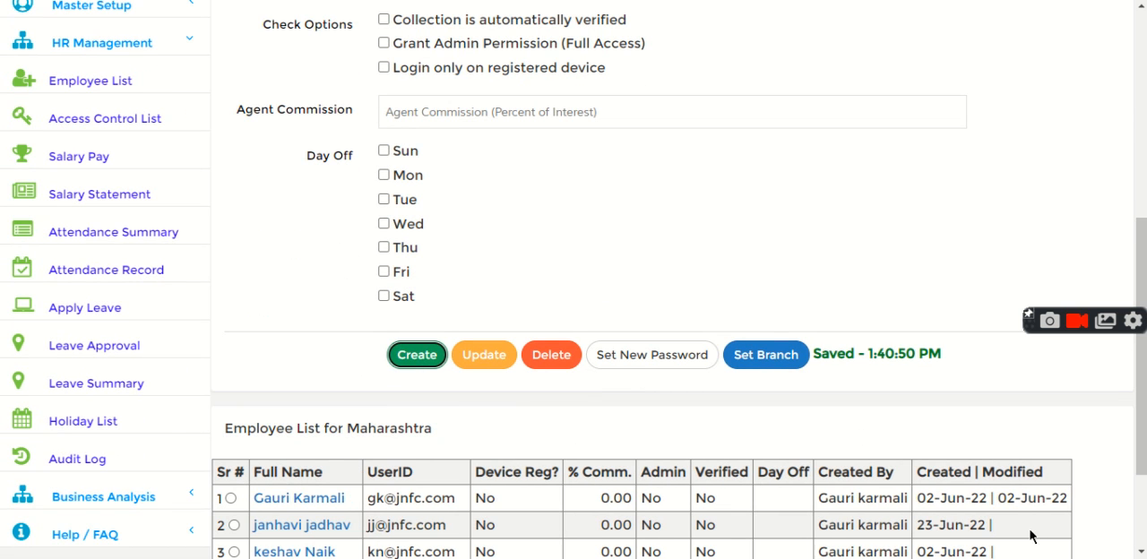
scroll(1031, 533, "down", 2)
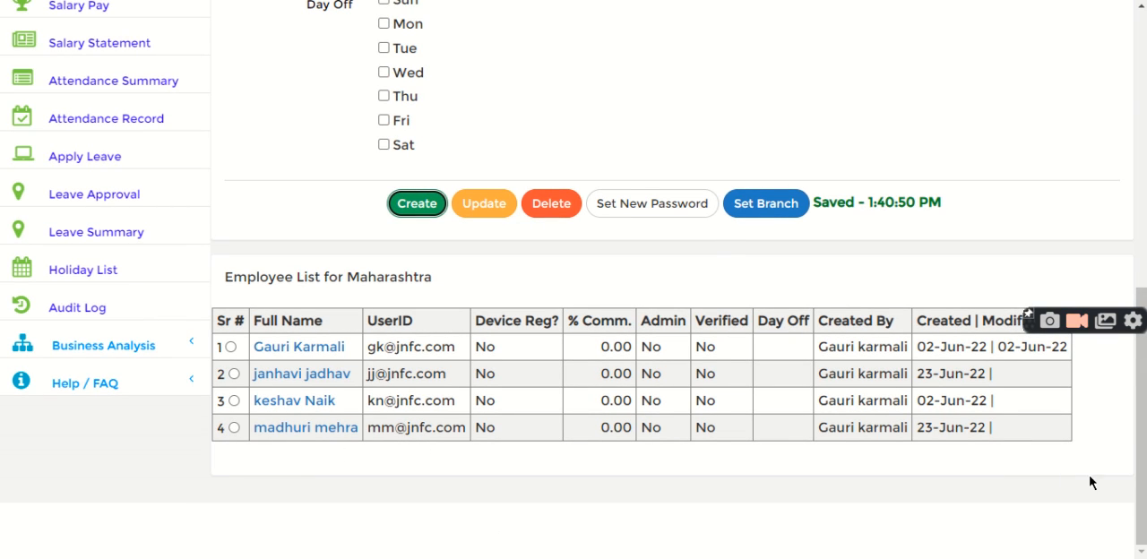
Open the access control list and select the newly created employee in the access entry form
scroll(1137, 363, "up", 2)
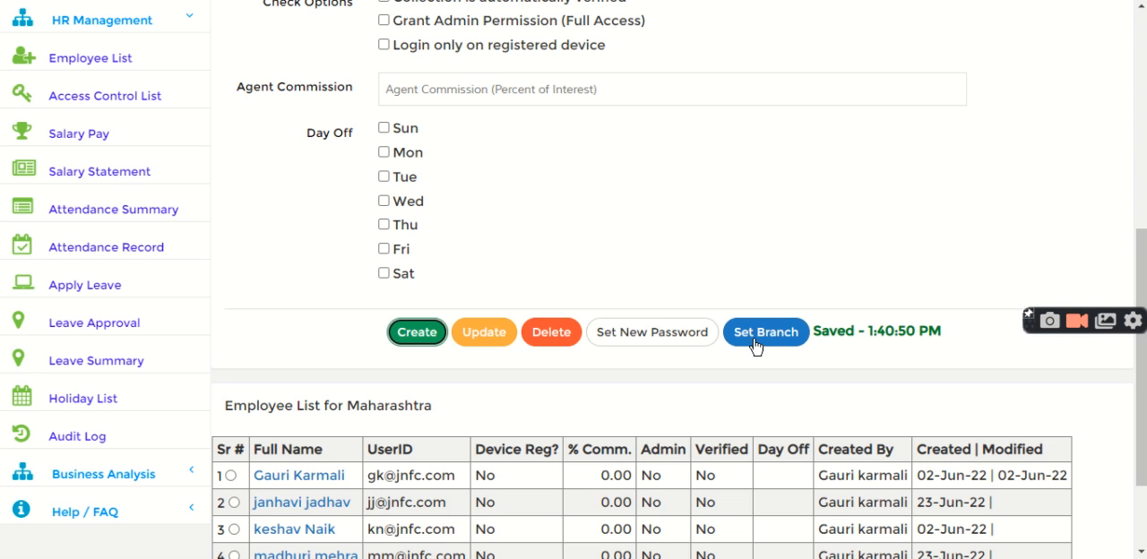
left_click(98, 95)
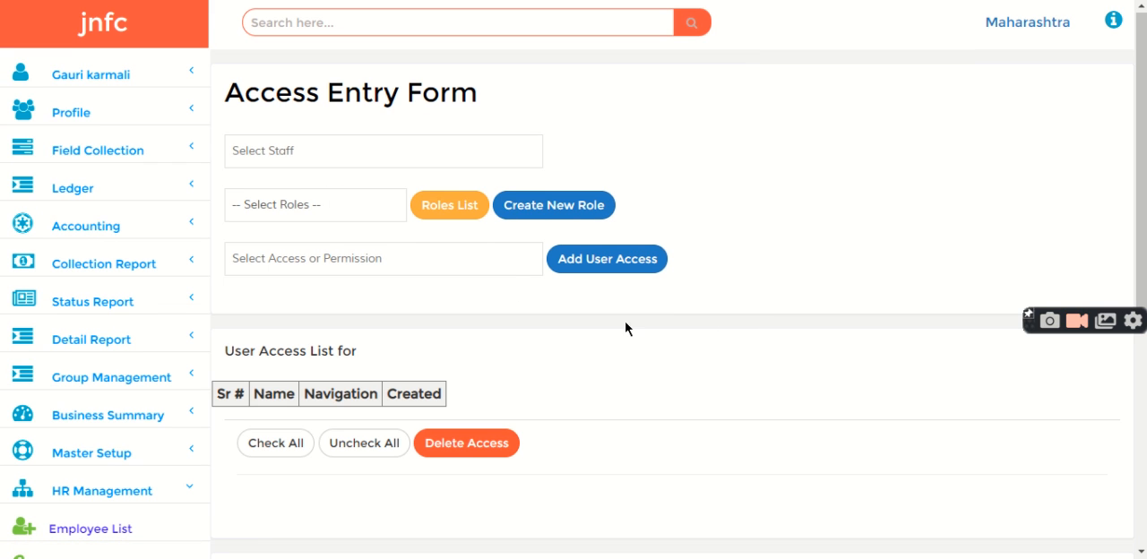
left_click(306, 152)
left_click(306, 280)
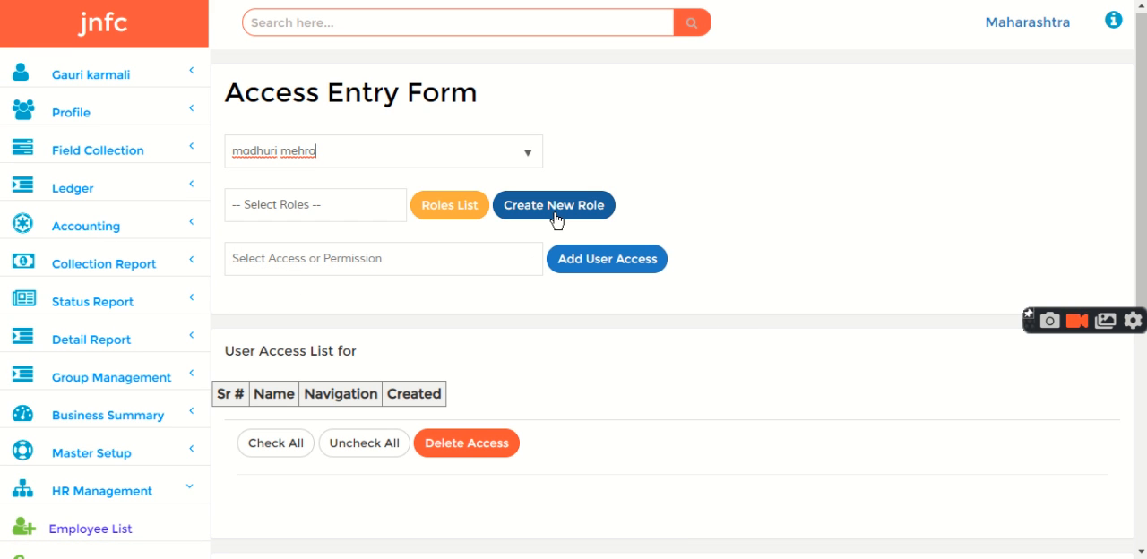
Start a new role named "Collection admin" with the description "admin for collection"
left_click(555, 213)
left_click(323, 107)
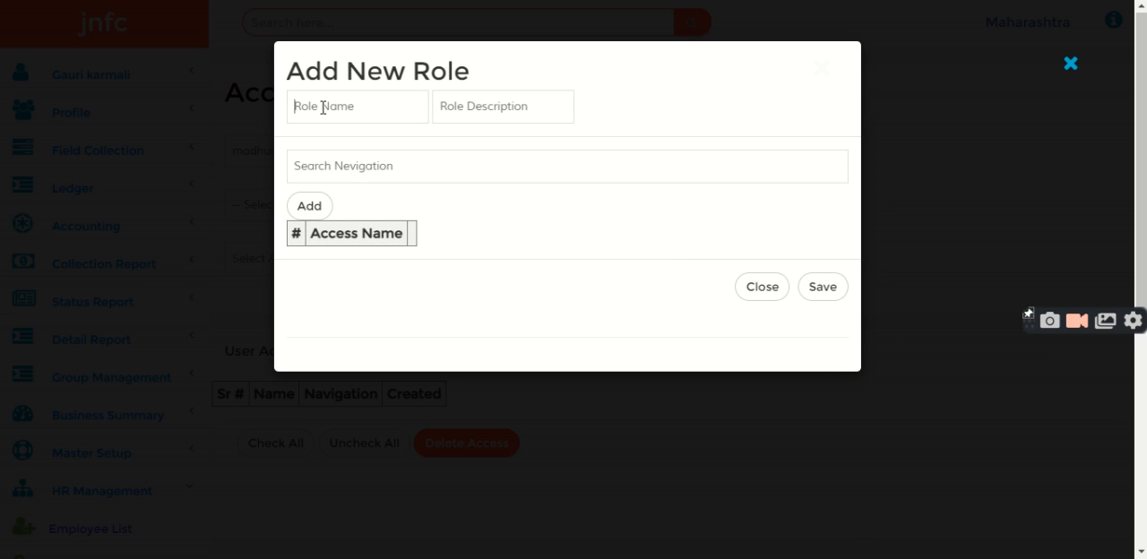
type("Co")
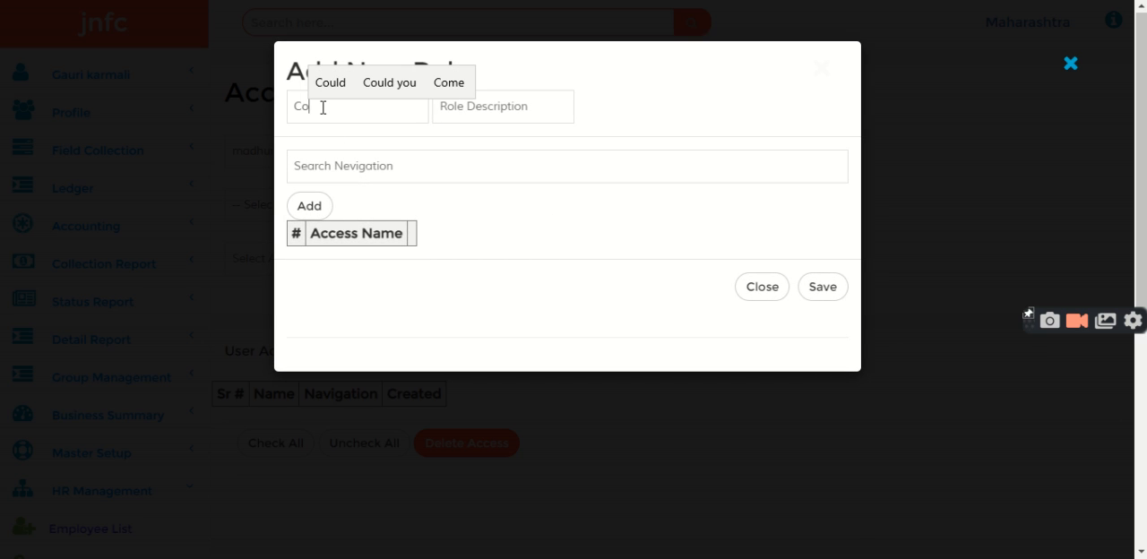
type("llection o")
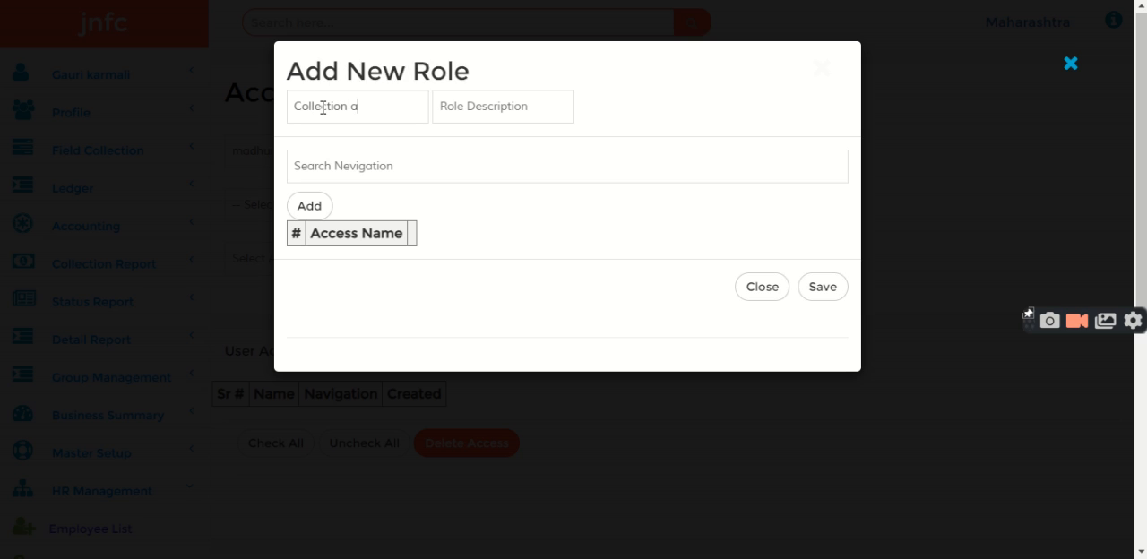
key("BackSpace")
type("admin")
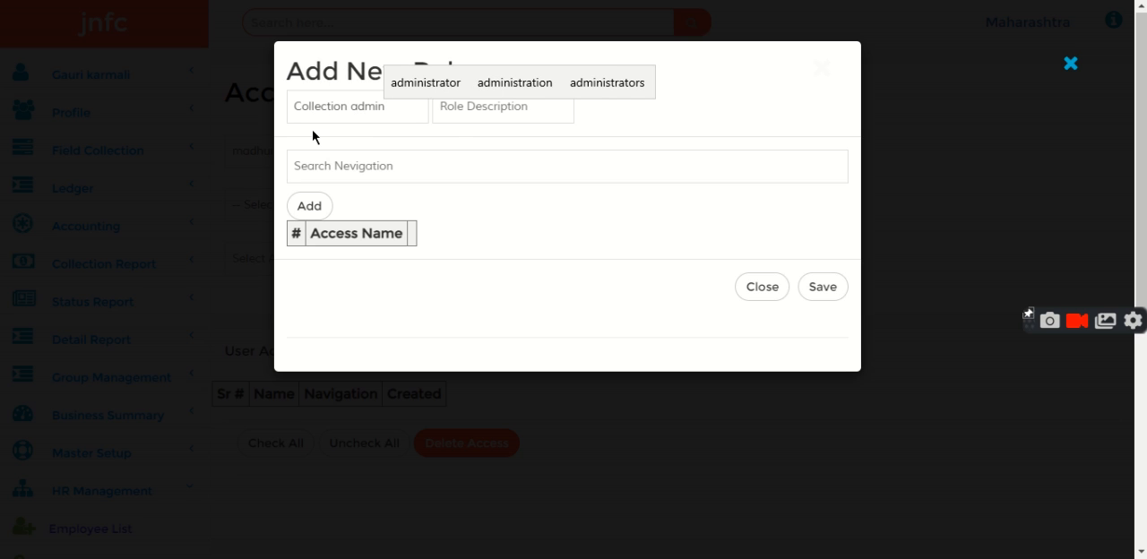
left_click(468, 109)
type("ad")
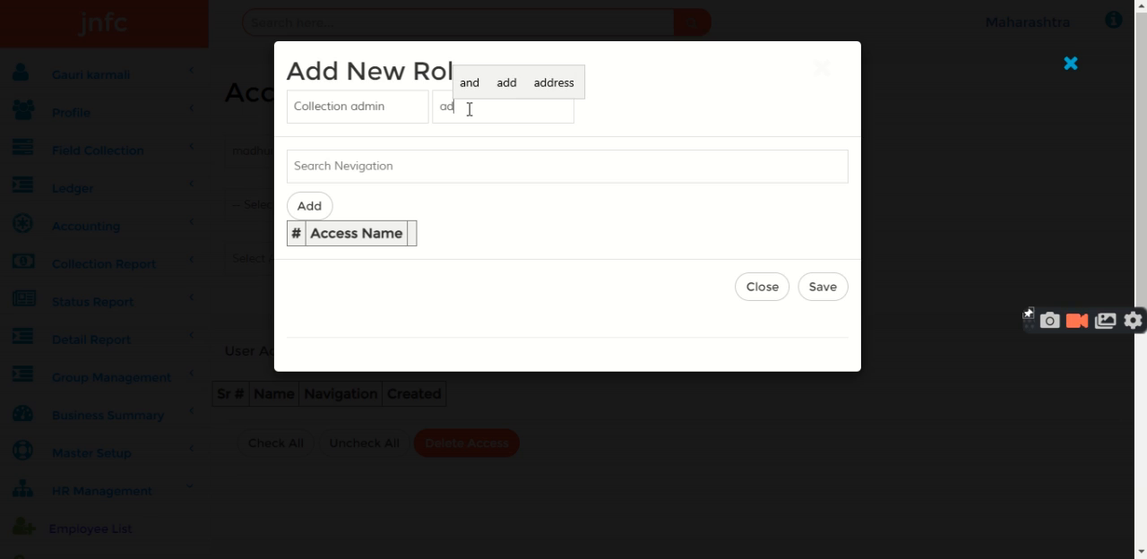
type("min for collection")
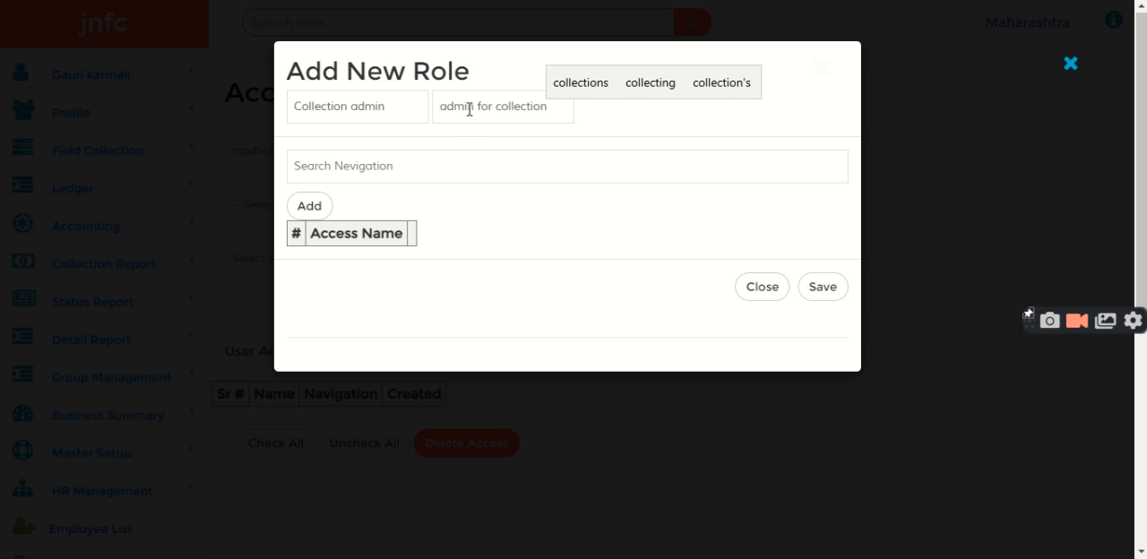
Add the Field Collection > Loan Collection Skipped List and Customer > Create Profile accesses to the role
left_click(343, 166)
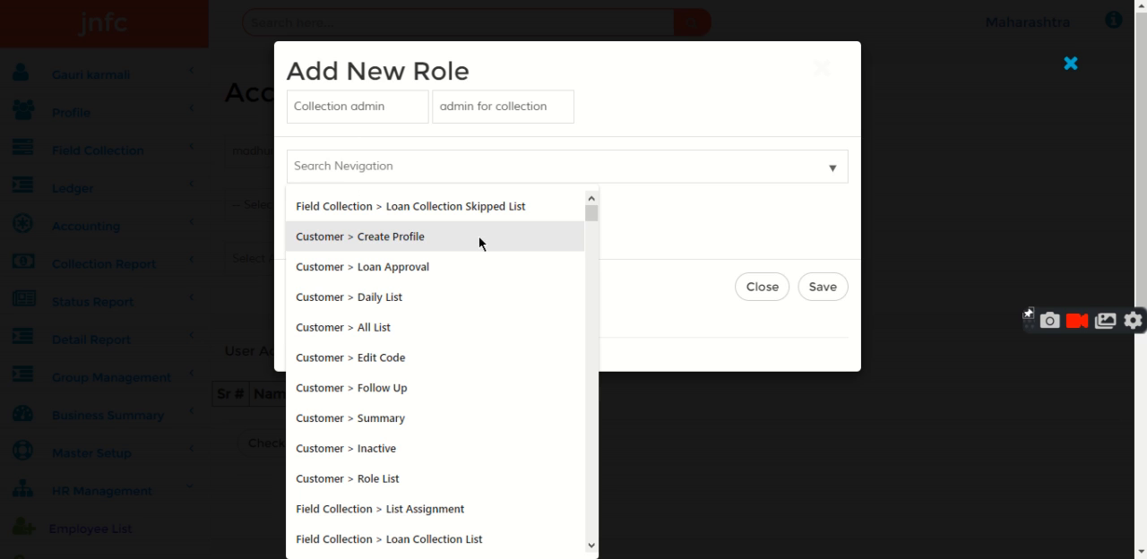
left_click(440, 210)
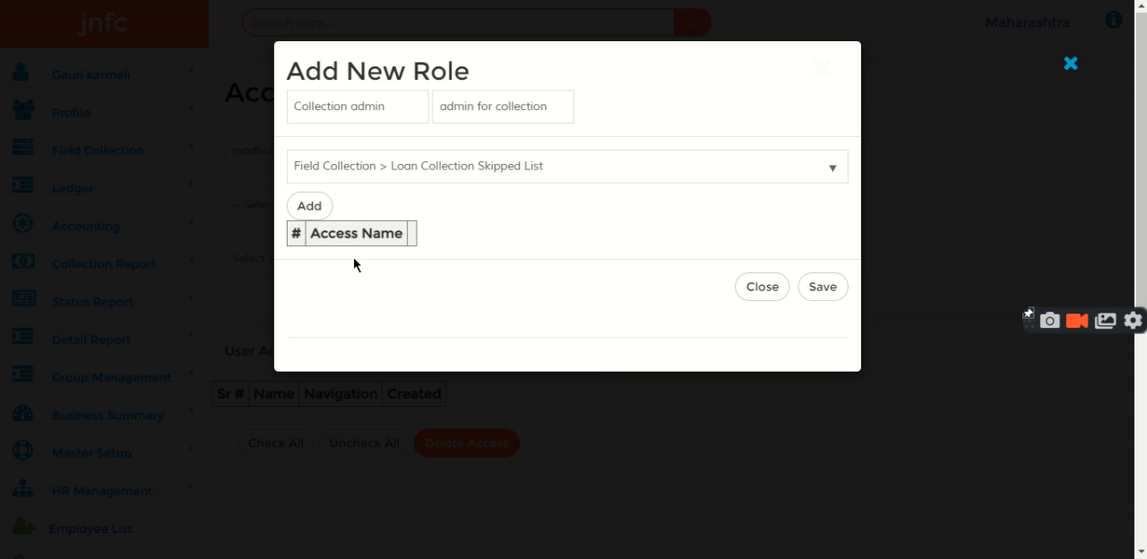
left_click(309, 205)
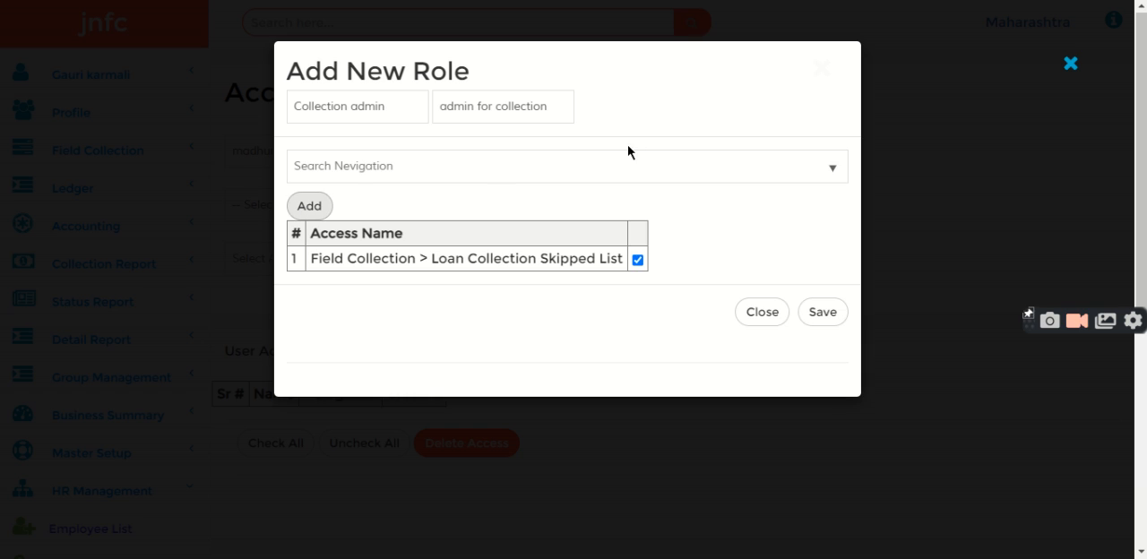
left_click(560, 152)
left_click(401, 238)
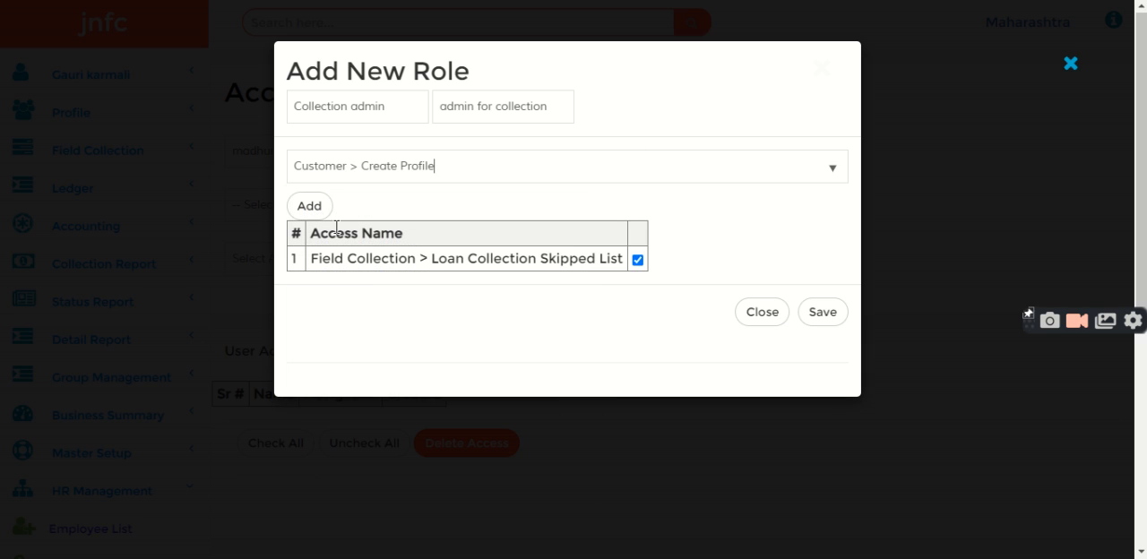
left_click(307, 206)
Add the Field Collection > List Assignment and Field Collection > Loan Skipped List accesses to the role
left_click(479, 158)
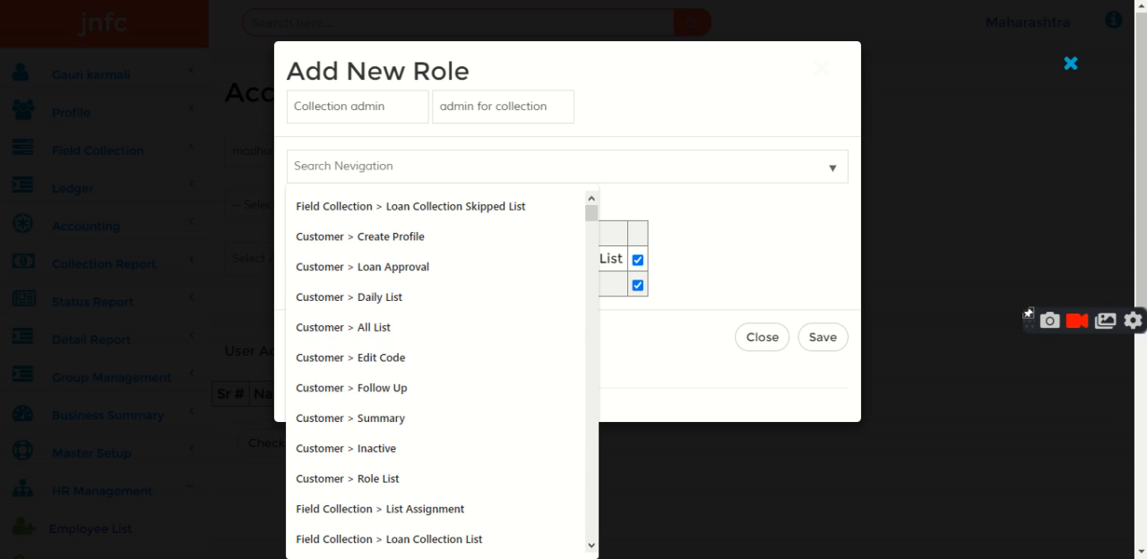
left_click(453, 516)
left_click(311, 208)
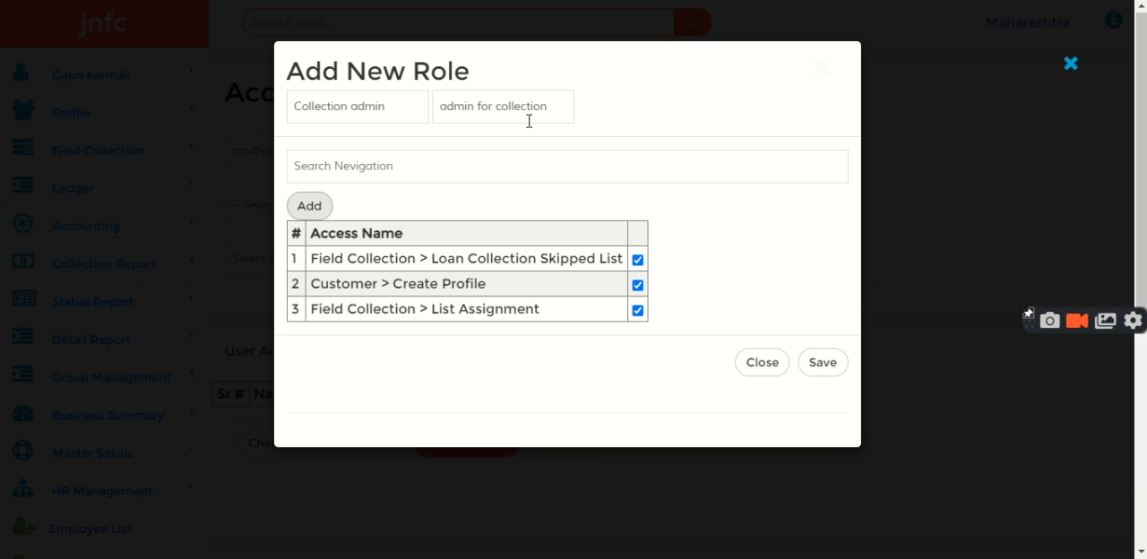
left_click(512, 173)
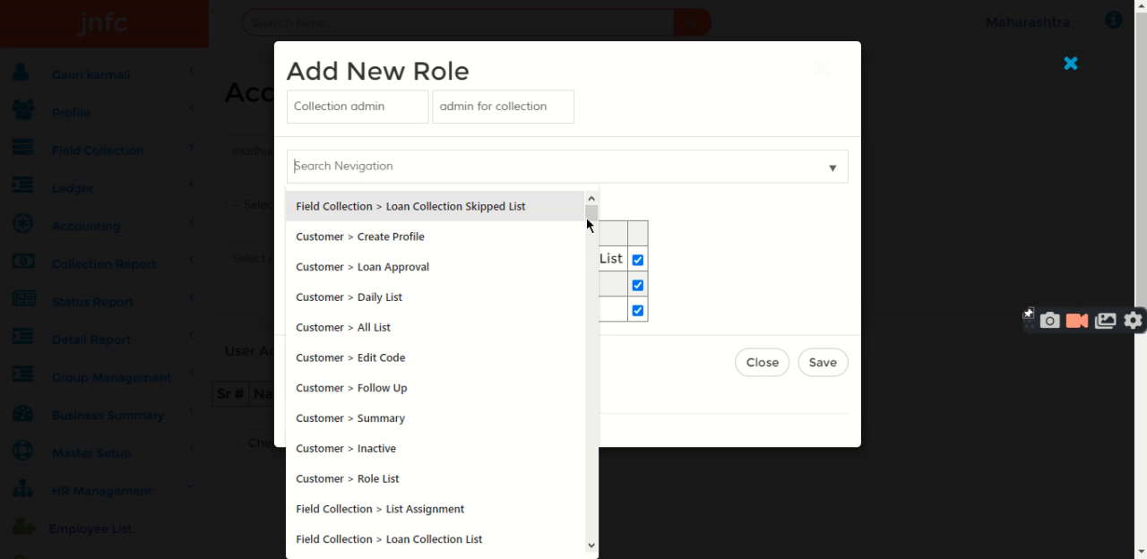
left_click_drag(586, 218, 590, 222)
scroll(591, 225, "down", 3)
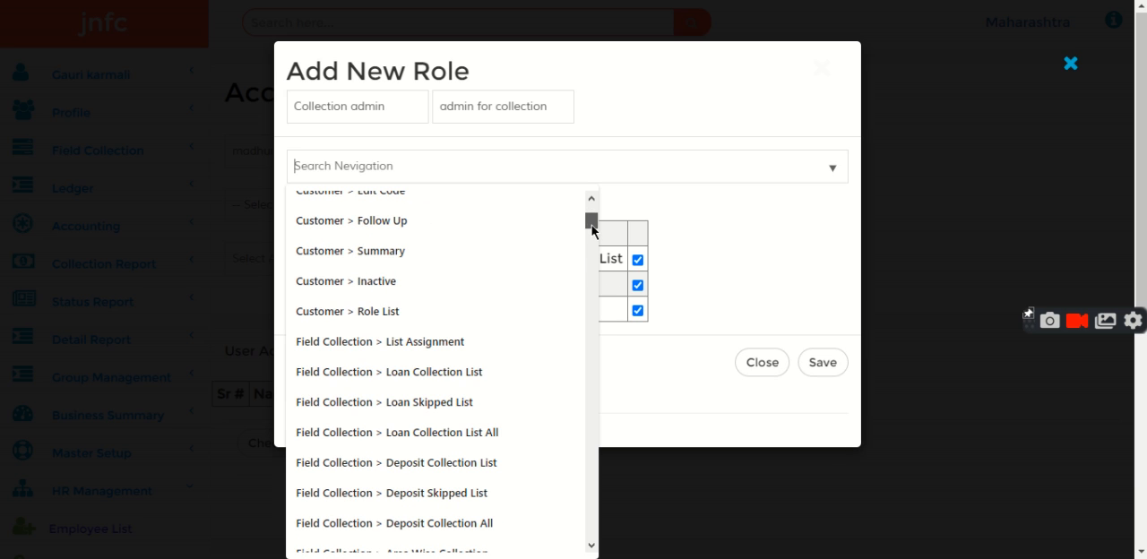
left_click(505, 420)
left_click(310, 206)
Add the Field Collection > Deposit Collection All access and try to save the new role
left_click(473, 158)
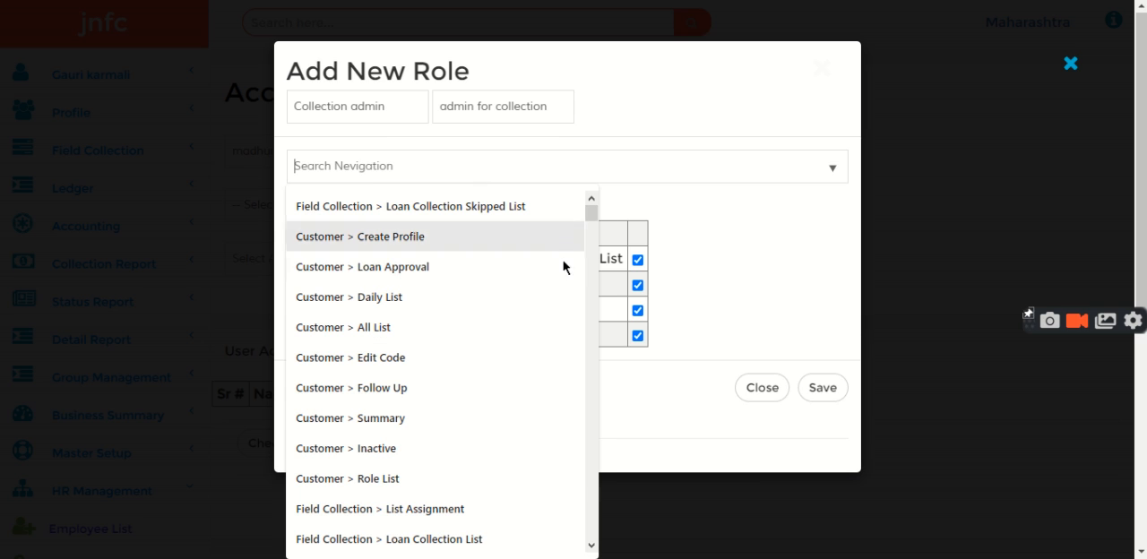
scroll(598, 328, "down", 5)
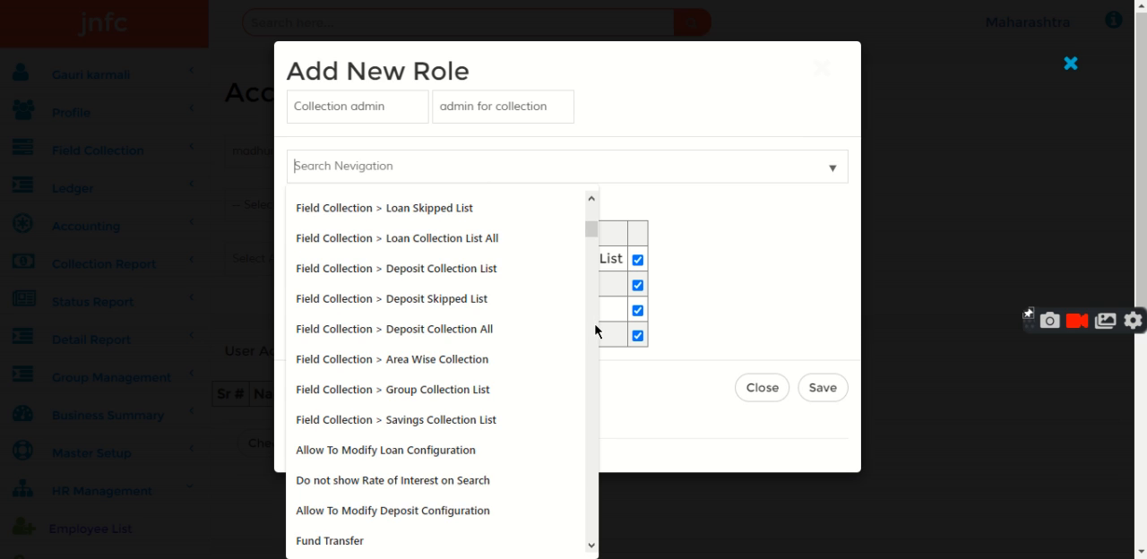
left_click(399, 329)
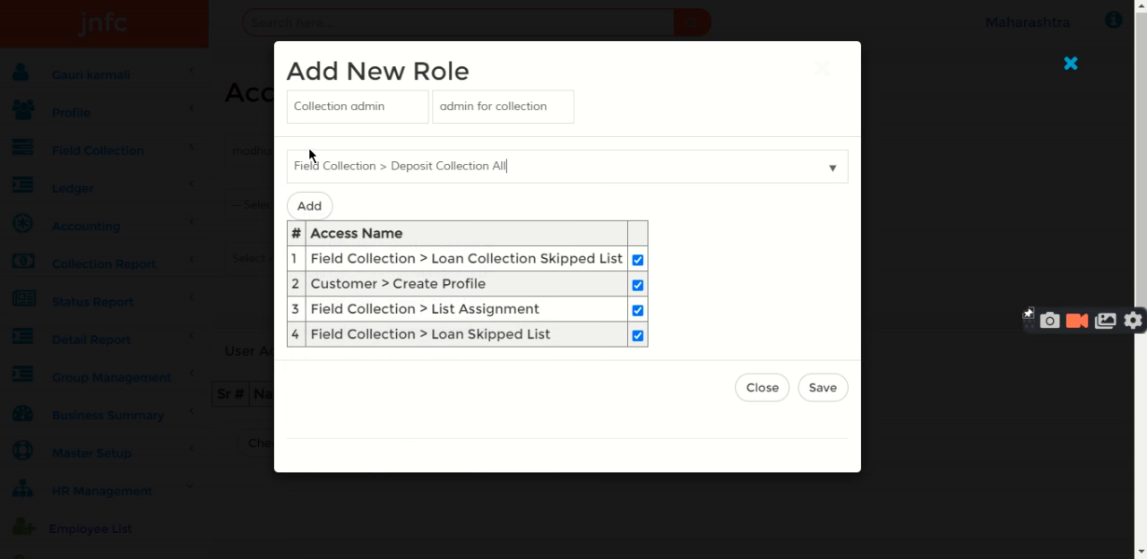
left_click(310, 206)
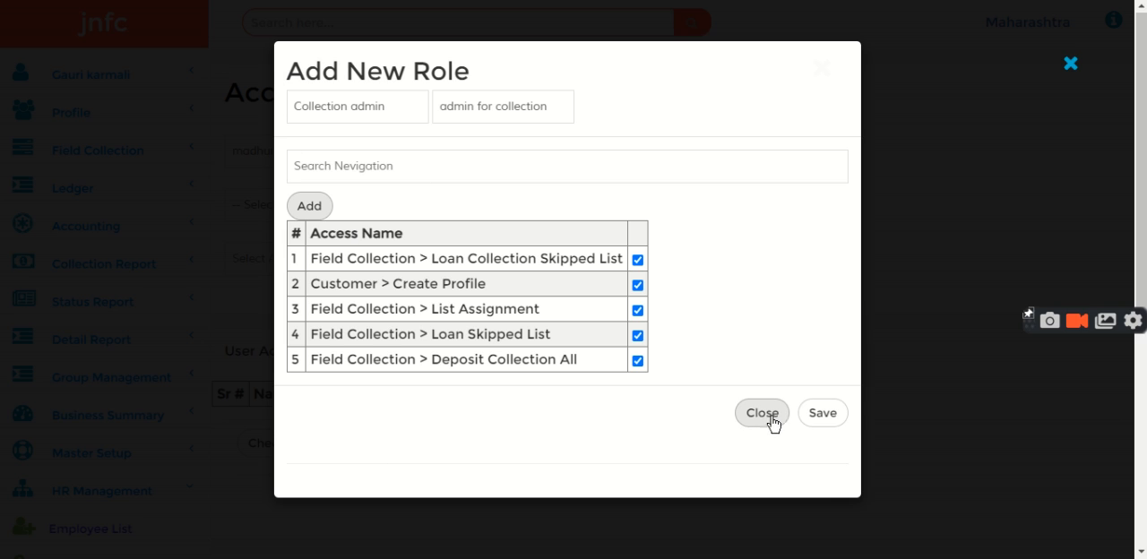
left_click(811, 426)
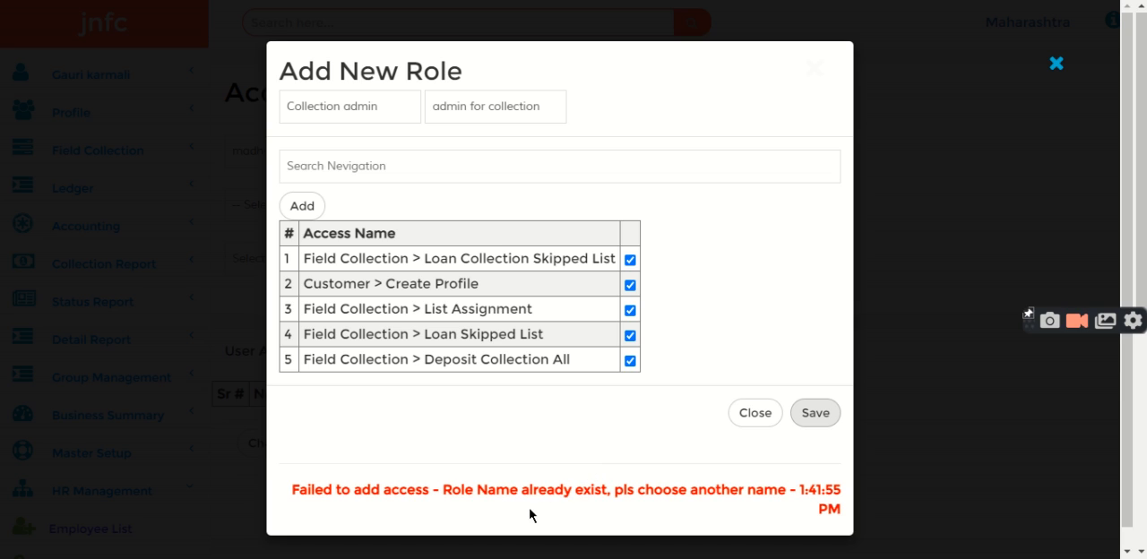
Change the role name to "Collection senior admin"
double_click(353, 100)
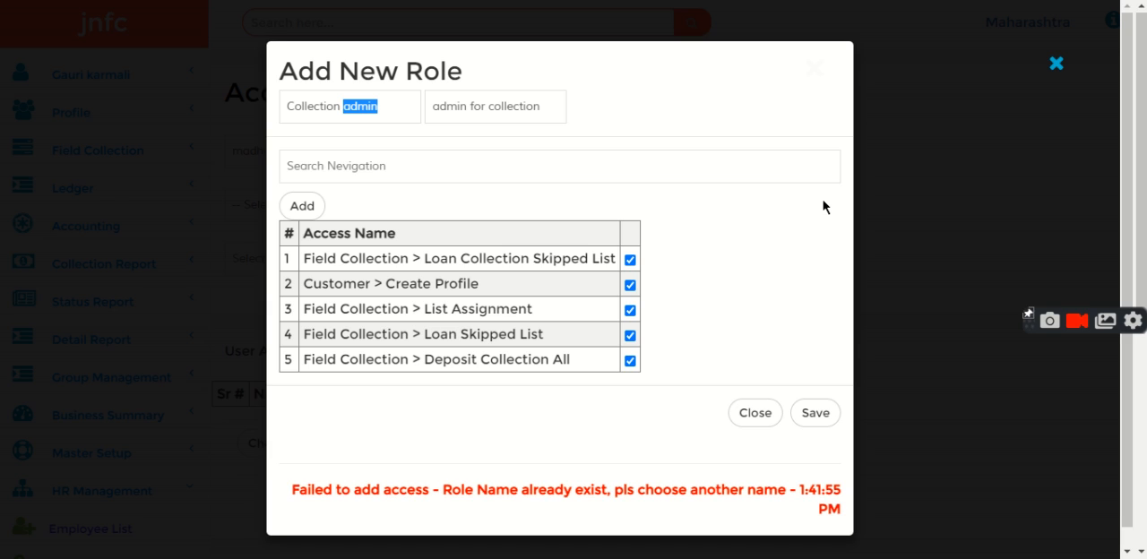
key("BackSpace")
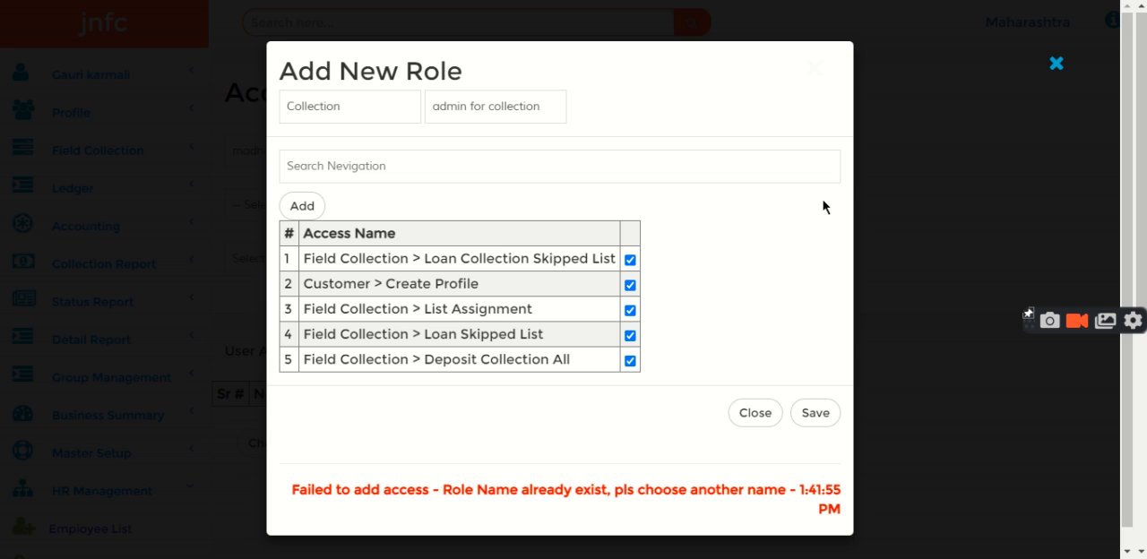
type("senior")
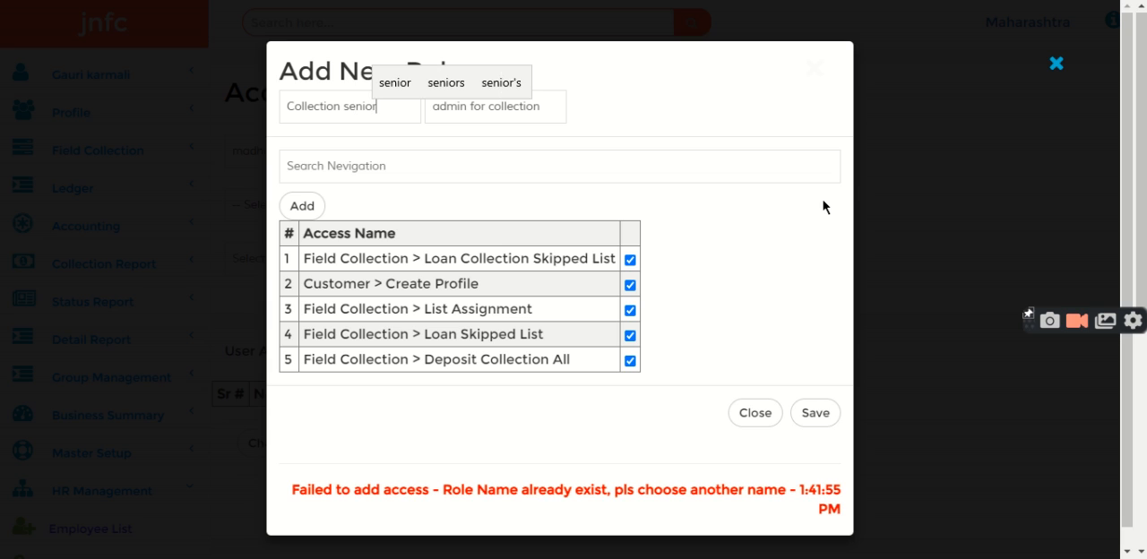
type(" admin")
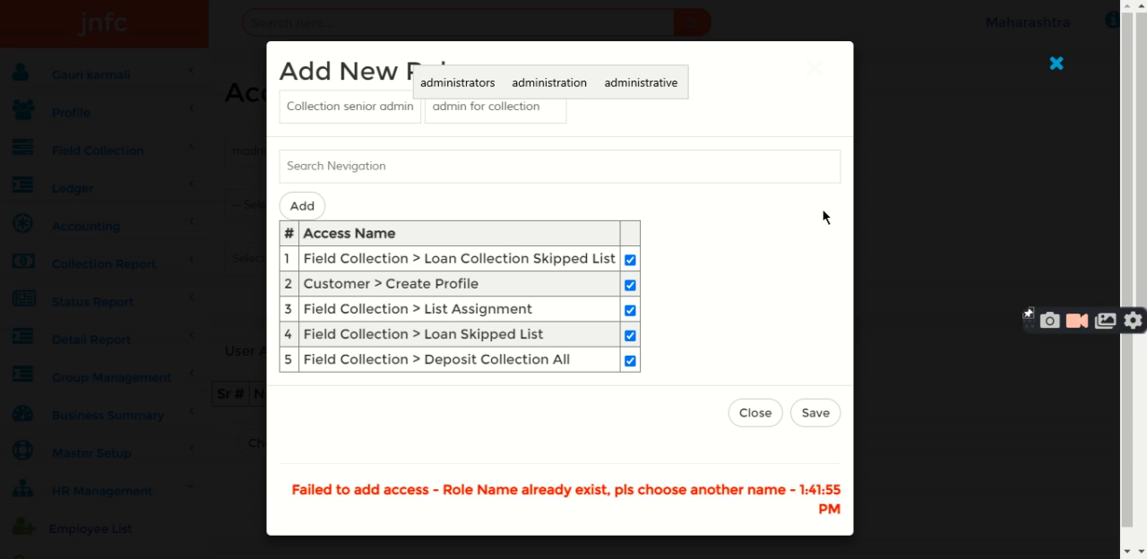
Save the new role and view the accesses within the Collection senior admin role
left_click(804, 416)
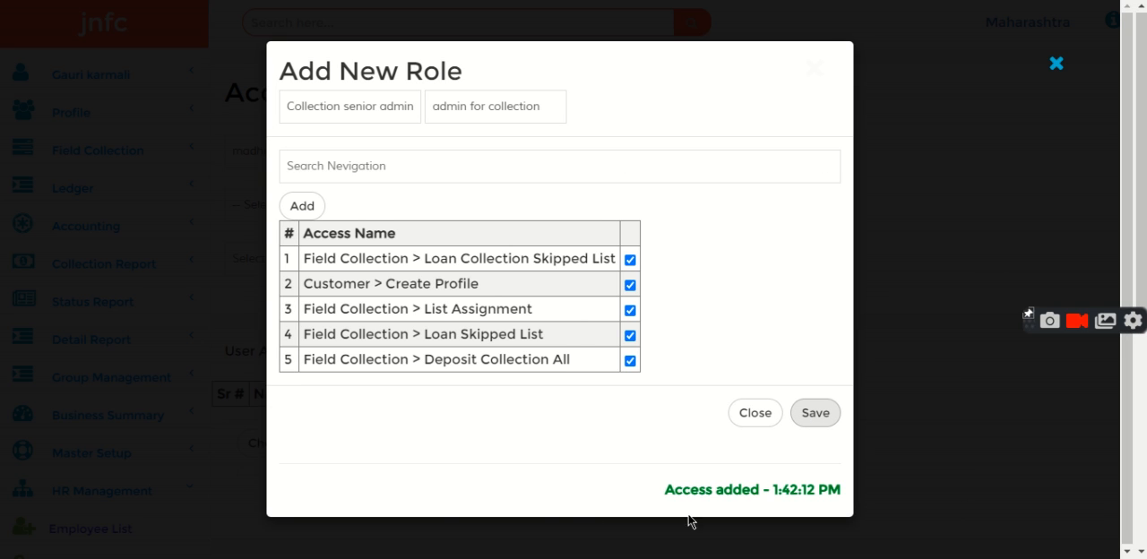
left_click(755, 413)
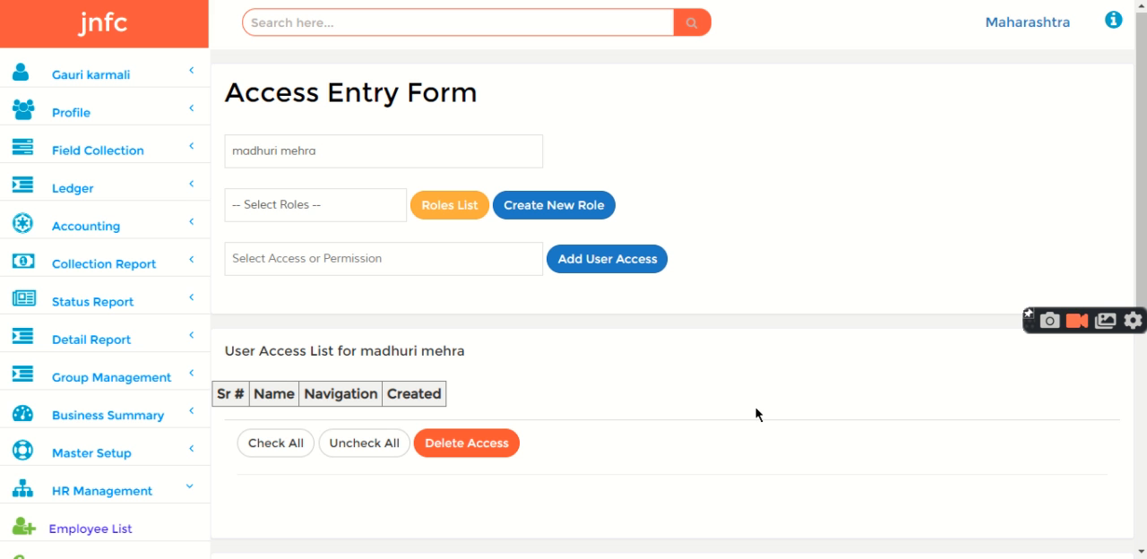
left_click(247, 206)
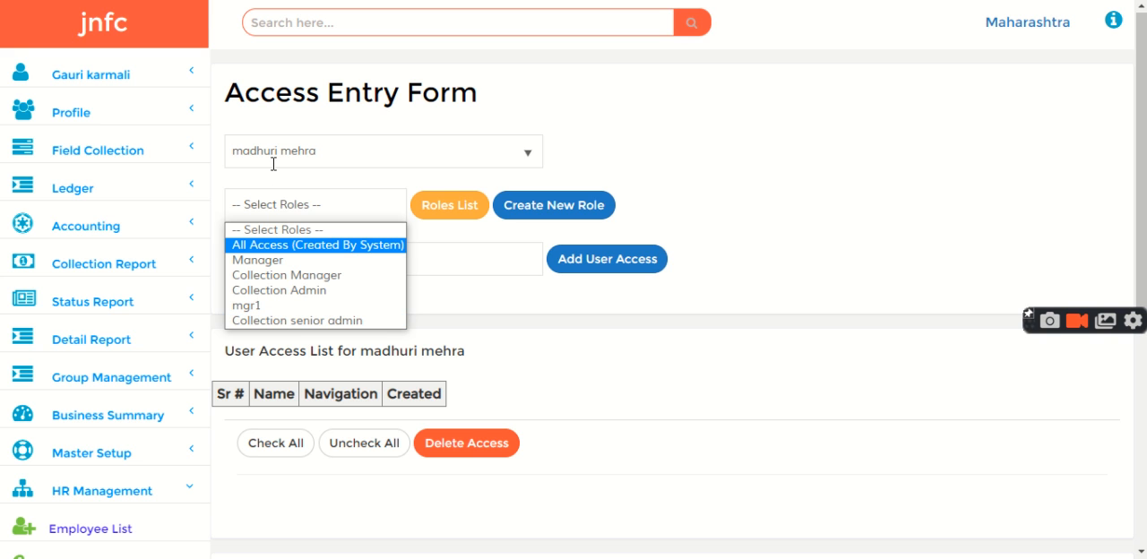
left_click(297, 320)
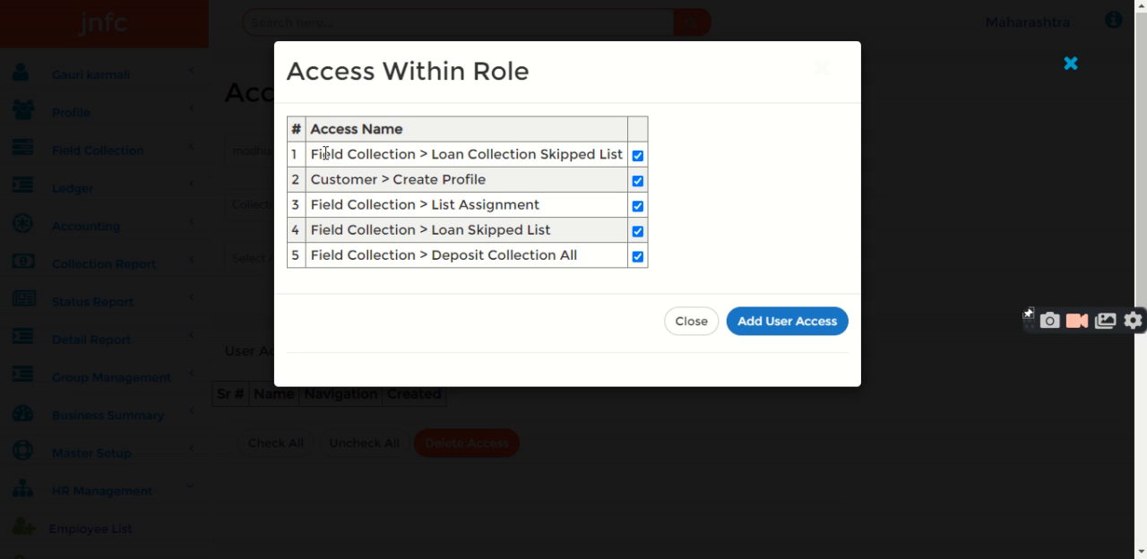
left_click(693, 324)
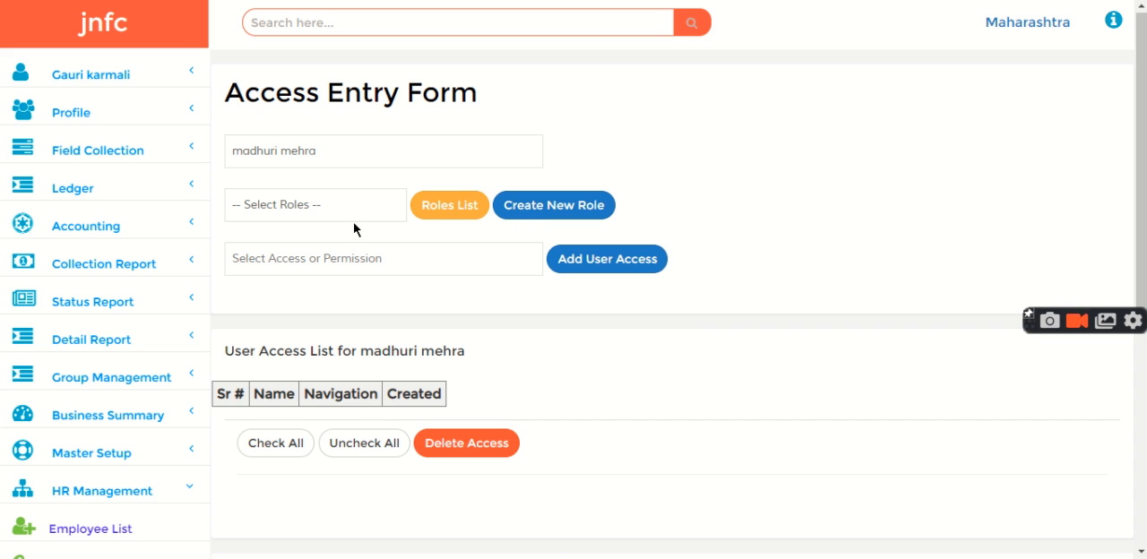
Remove the Field Collection > Area Wise Collection access from the Collection Manager role and update the role
left_click(422, 205)
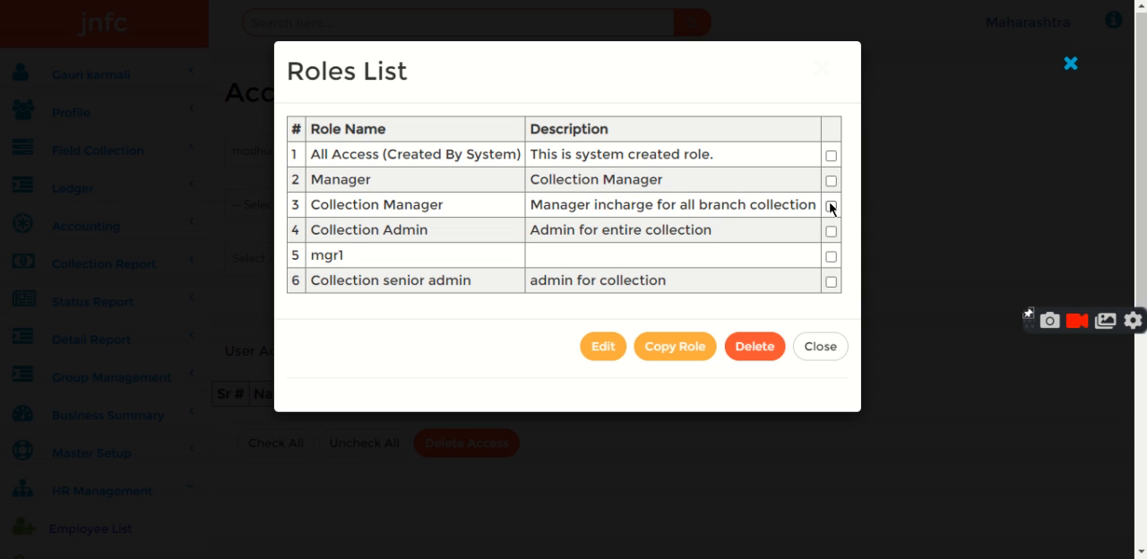
left_click(602, 350)
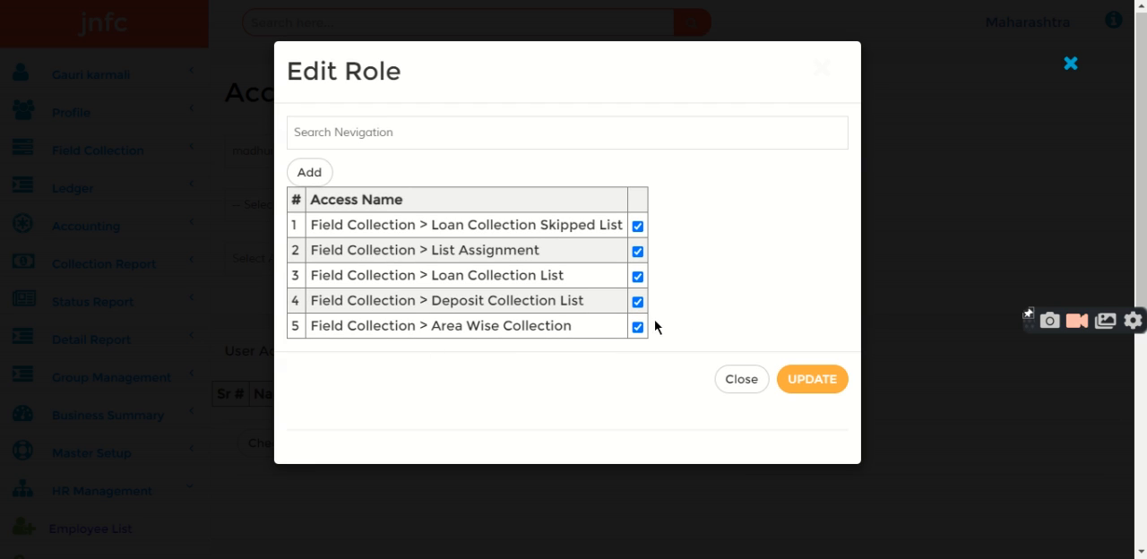
left_click(637, 327)
left_click(807, 379)
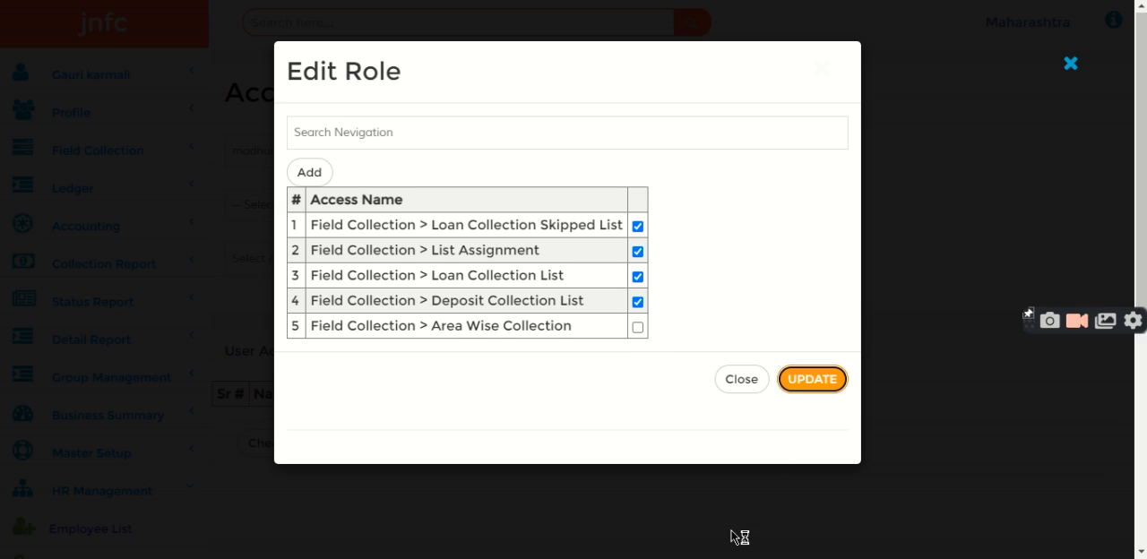
left_click(738, 388)
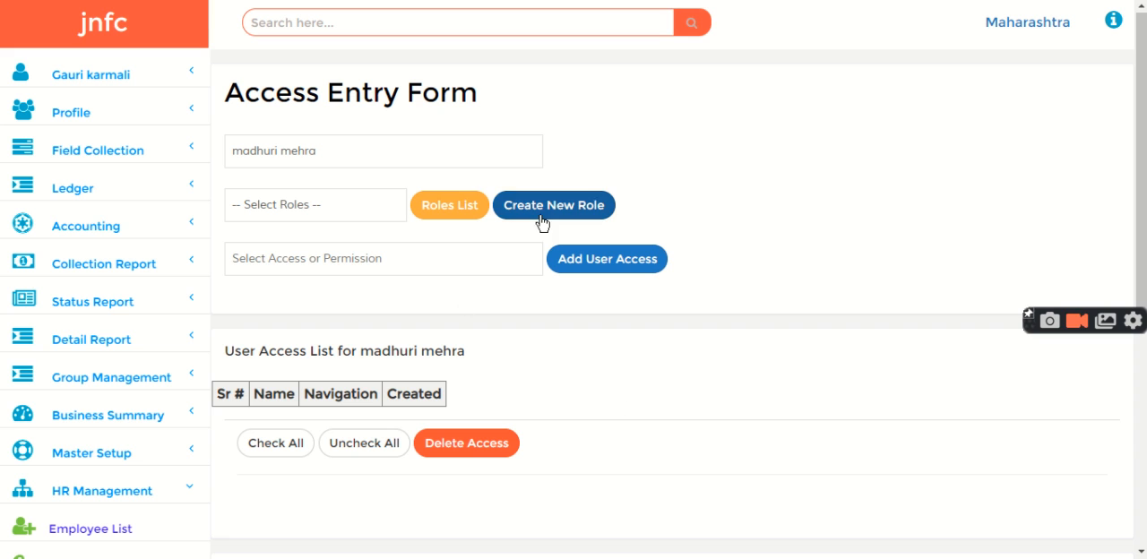
Reopen the Collection Manager role from the roles list to check its accesses, without making changes
left_click(460, 216)
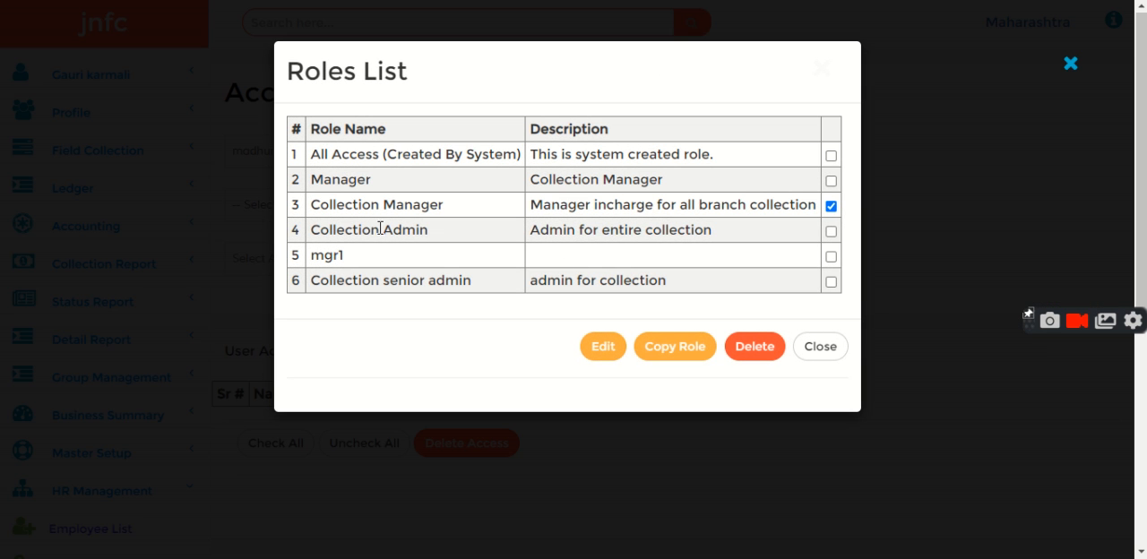
left_click(603, 348)
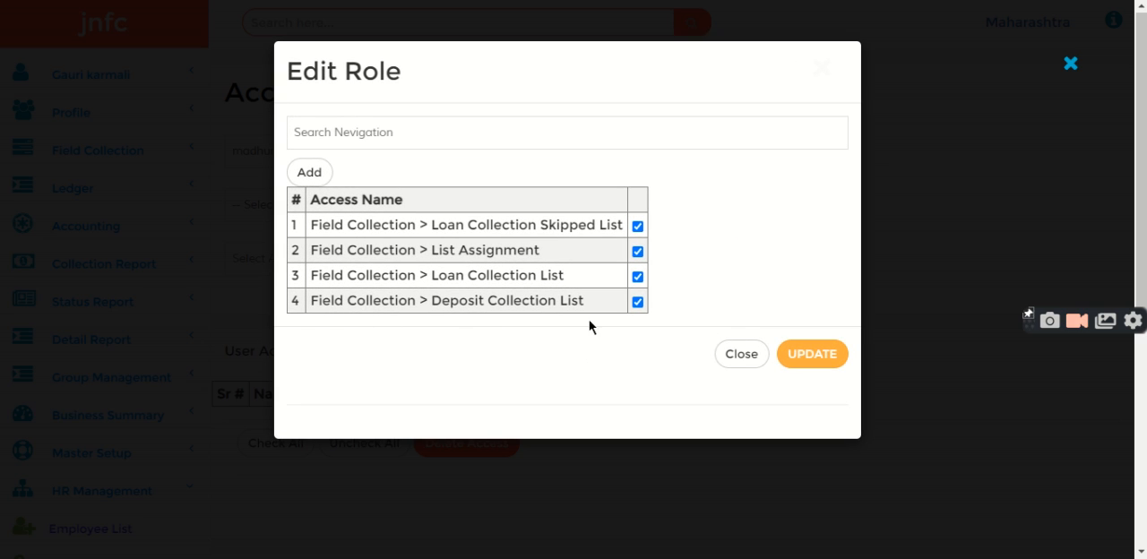
left_click(735, 360)
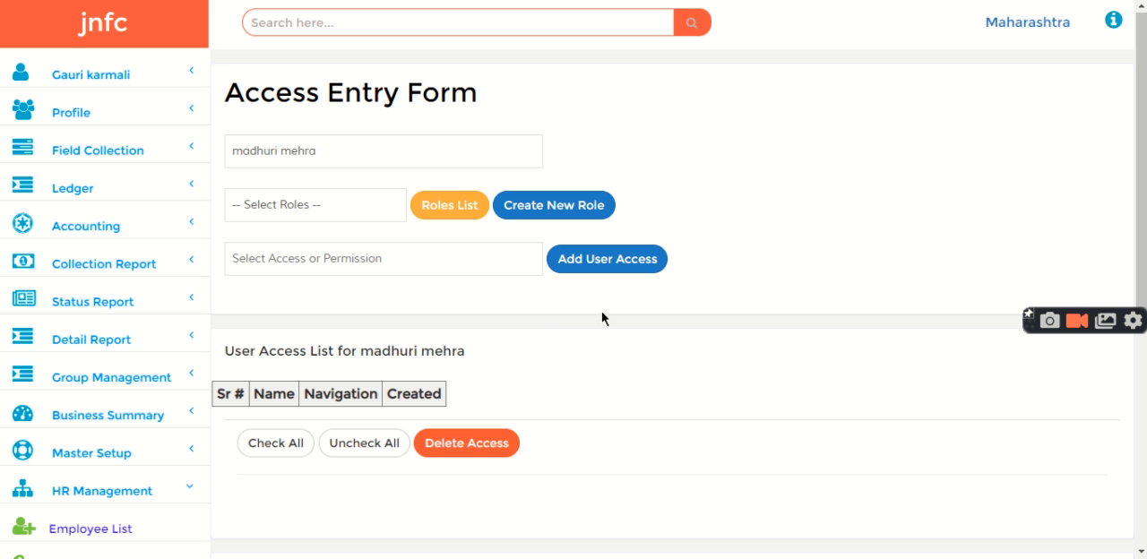
Delete the Collection Admin role from the roles list
left_click(440, 209)
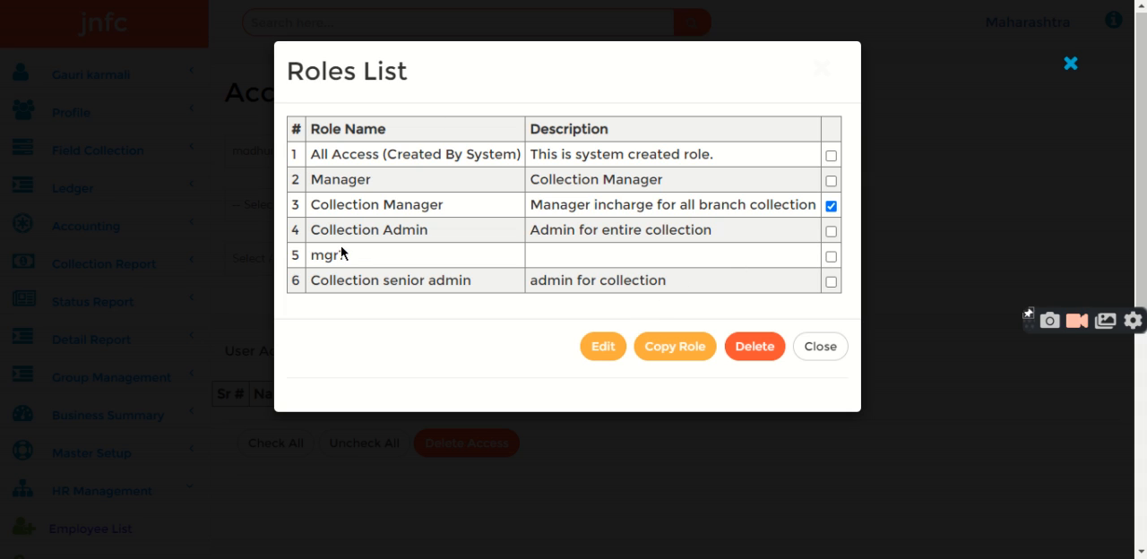
left_click(830, 206)
left_click(831, 231)
left_click(762, 351)
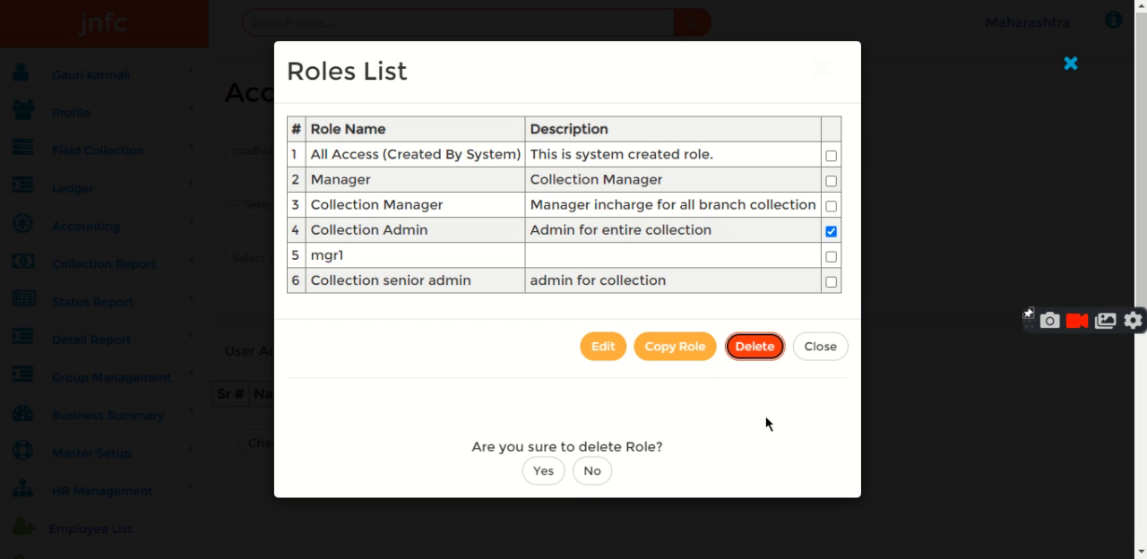
left_click(548, 473)
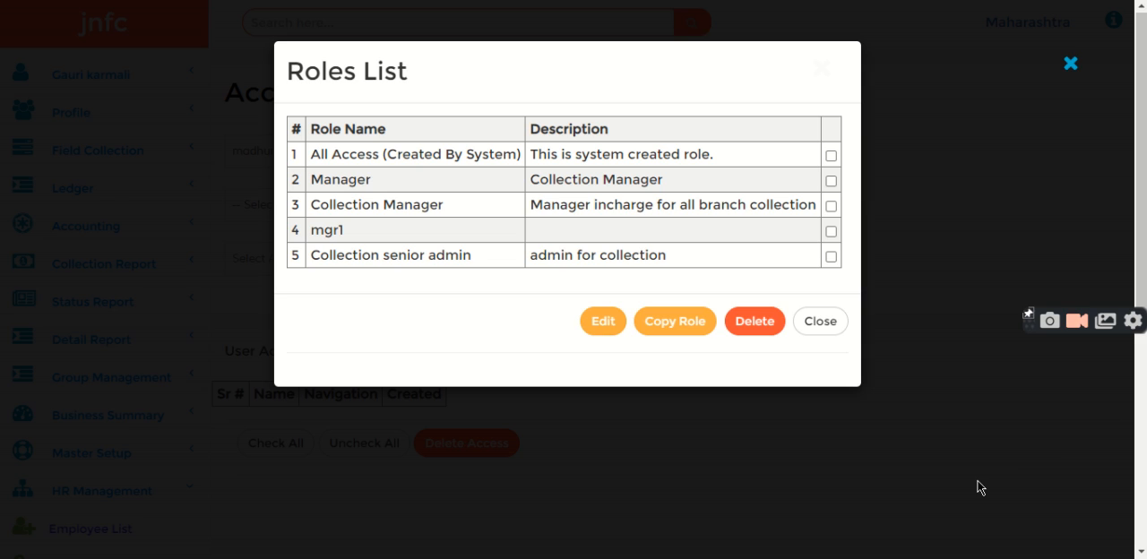
Copy the Collection senior admin role to a new role named "collection 1" and save it
left_click(675, 323)
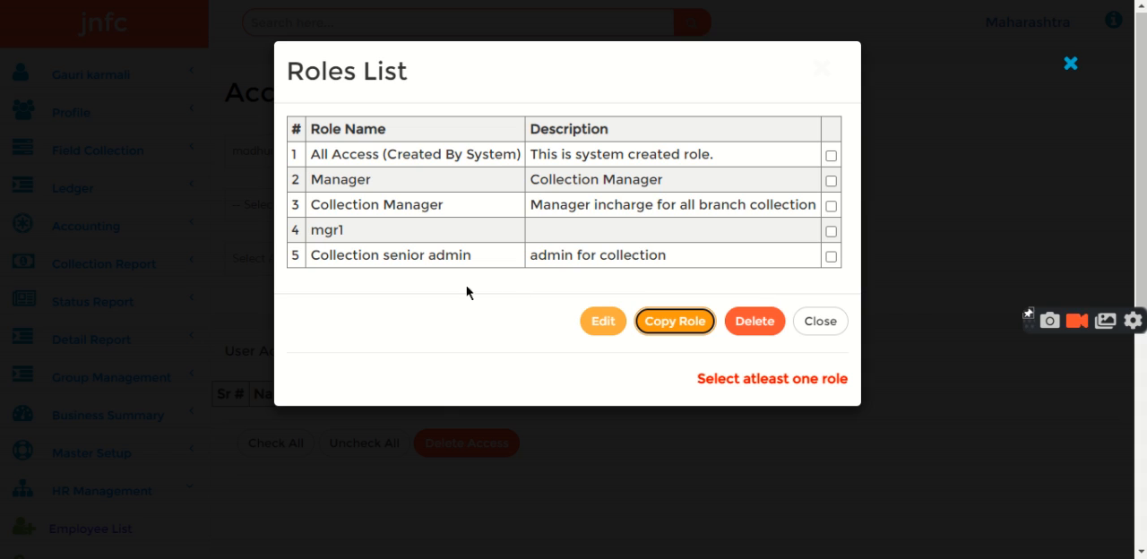
left_click(830, 256)
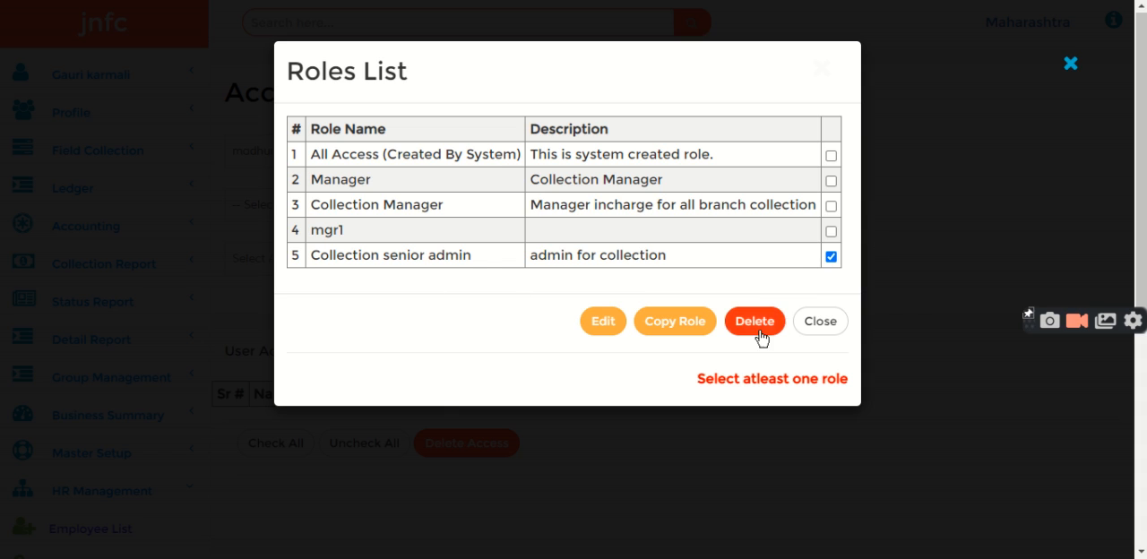
left_click(667, 328)
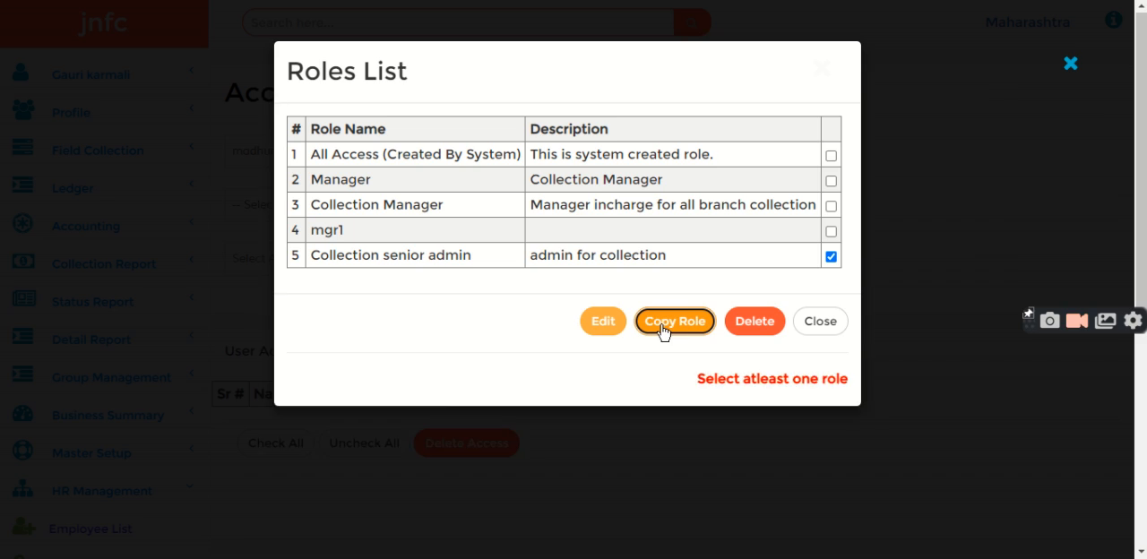
left_click(330, 444)
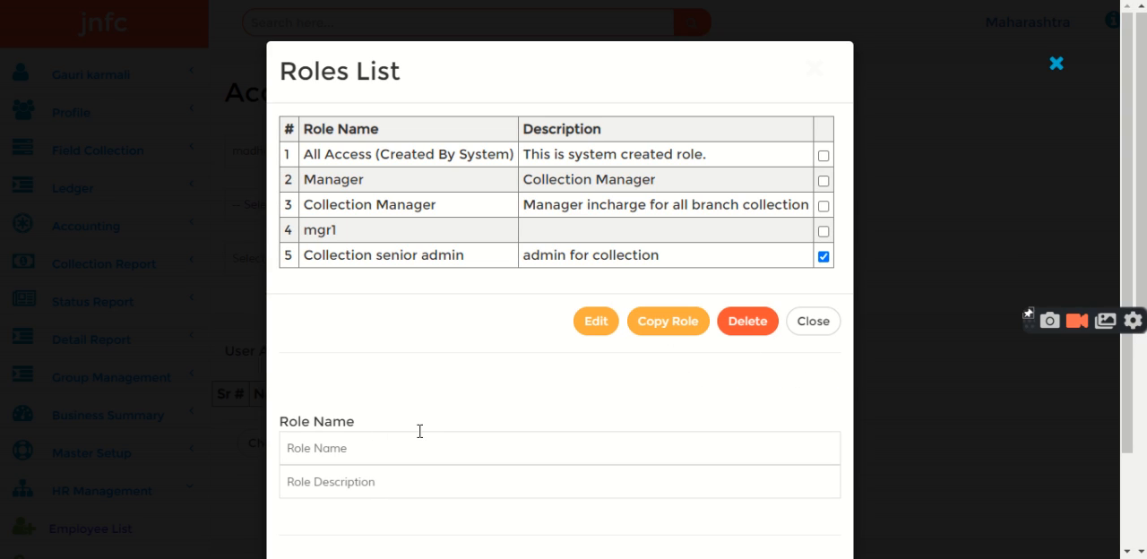
type("collection")
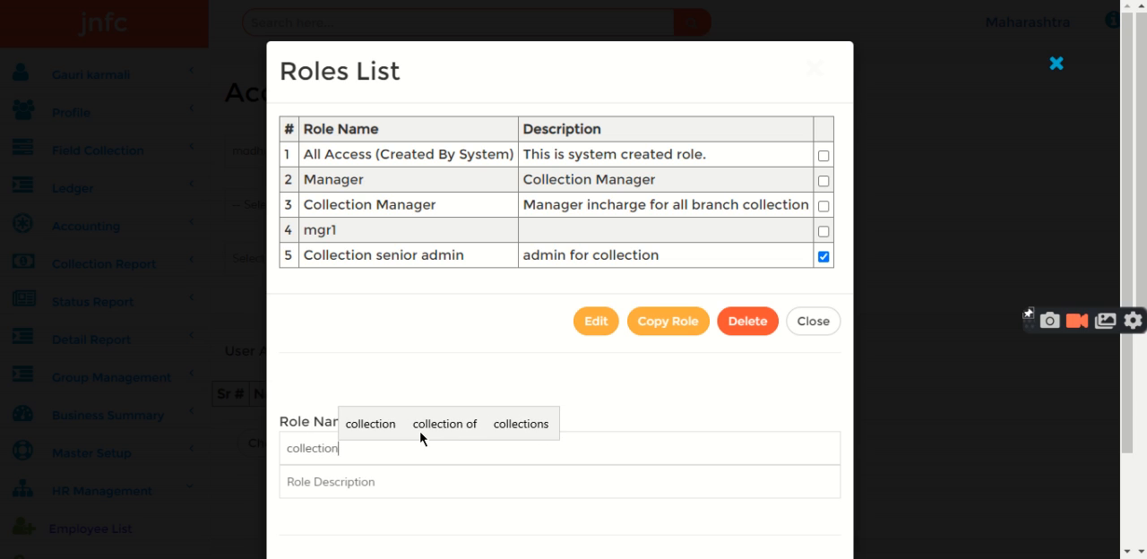
type(" 1")
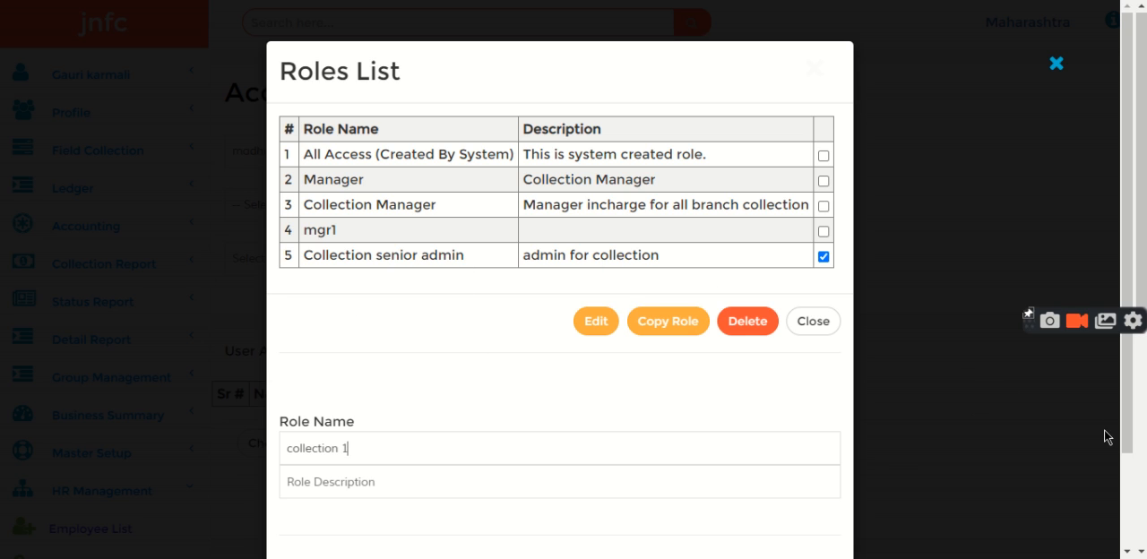
left_click_drag(1129, 396, 955, 538)
left_click(304, 493)
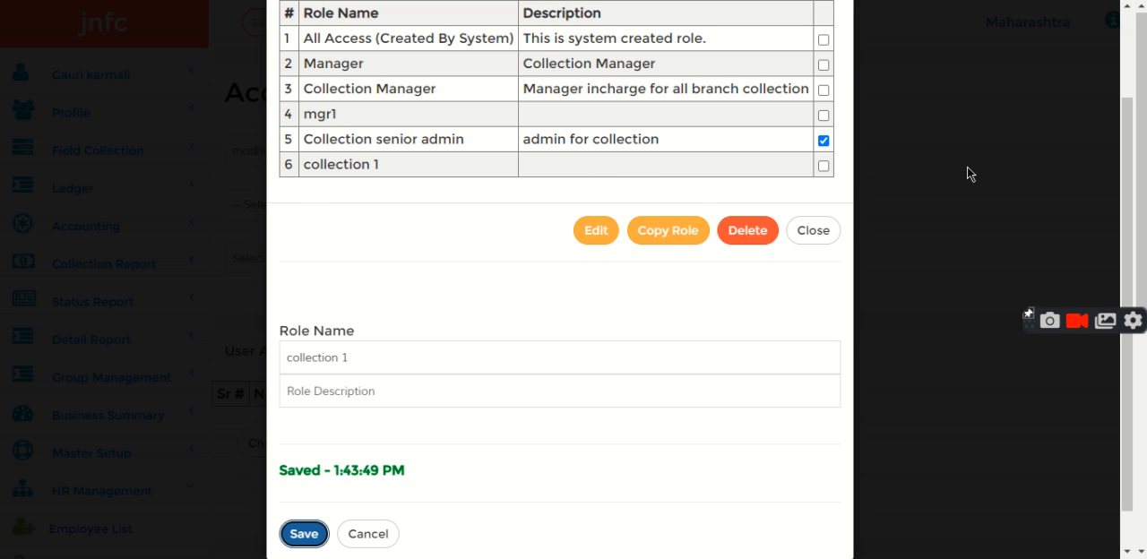
Examine the accesses of the collection 1 role, close it unchanged and return to the home page
left_click(824, 141)
left_click(822, 166)
left_click(595, 231)
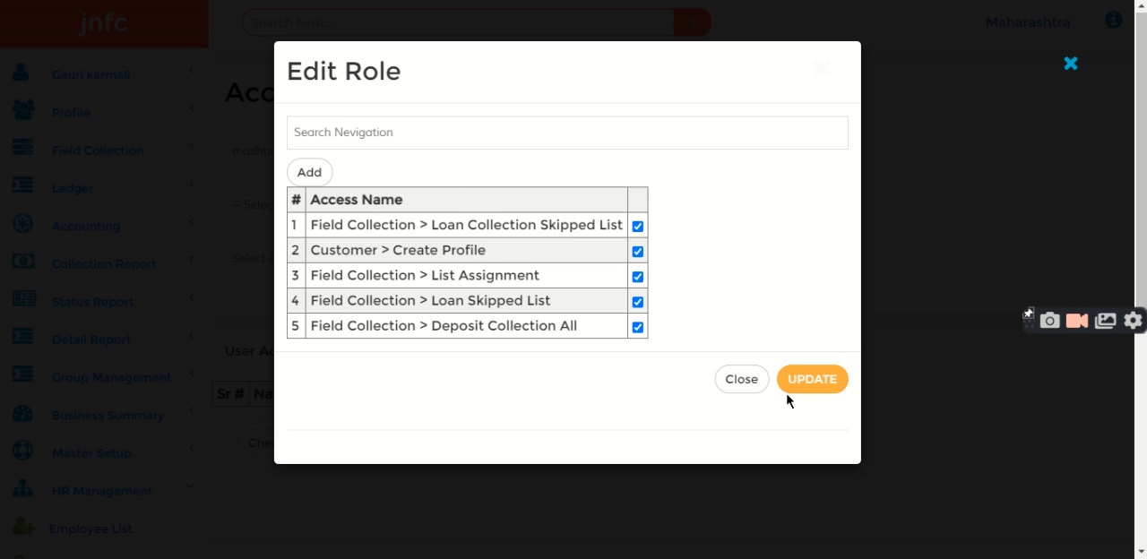
left_click(742, 379)
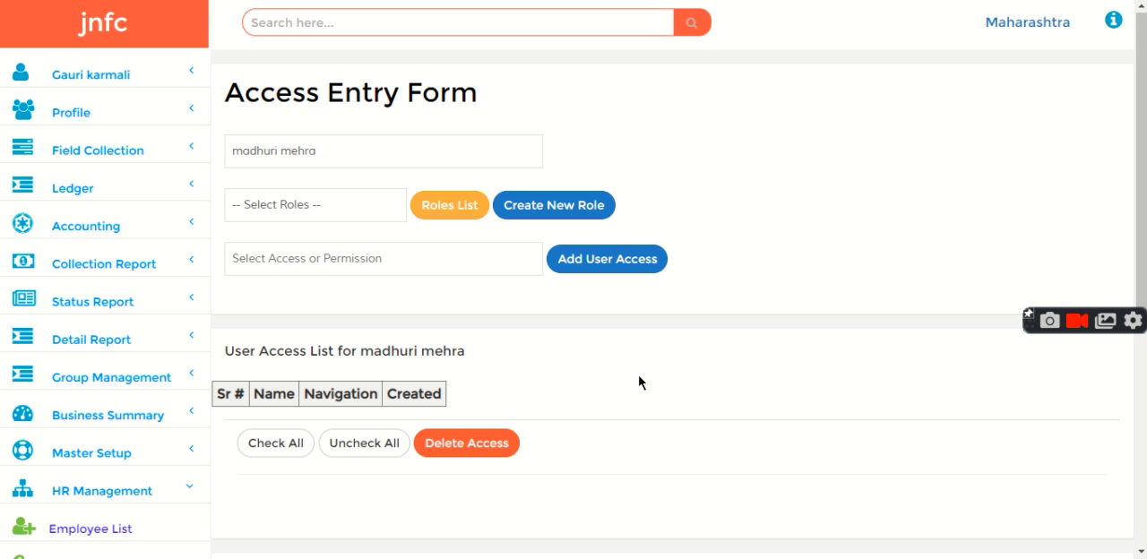
left_click(104, 23)
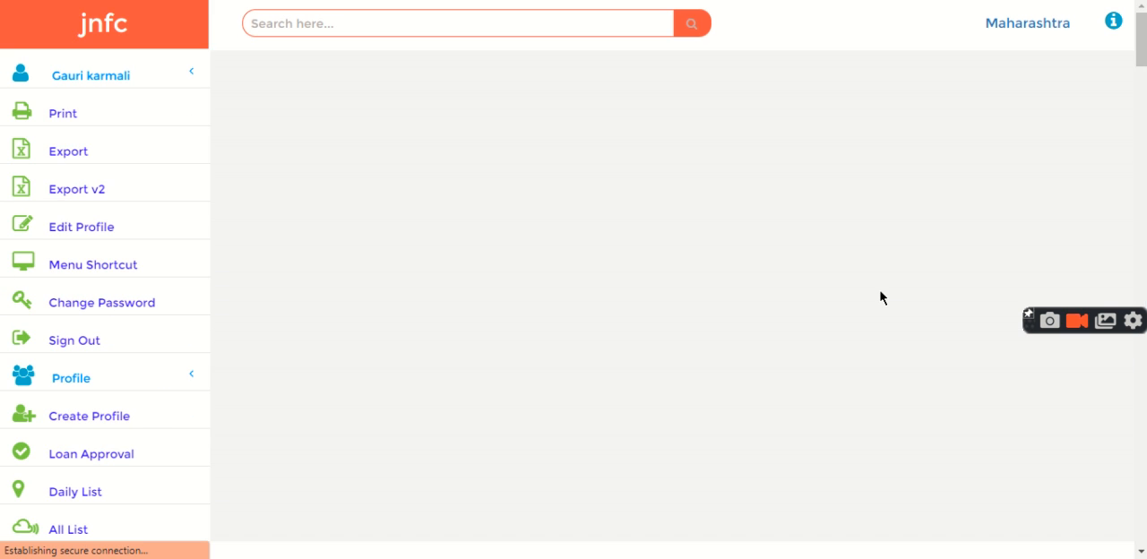